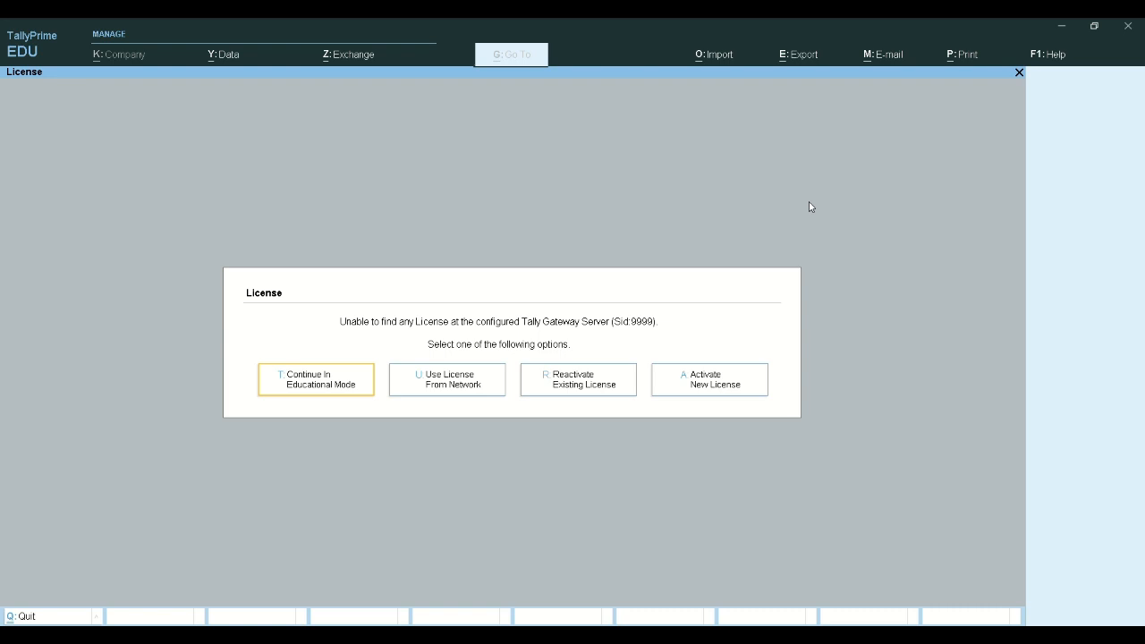
Continue in Educational Mode, shut the Prime Practise company and start Create Company
click(304, 384)
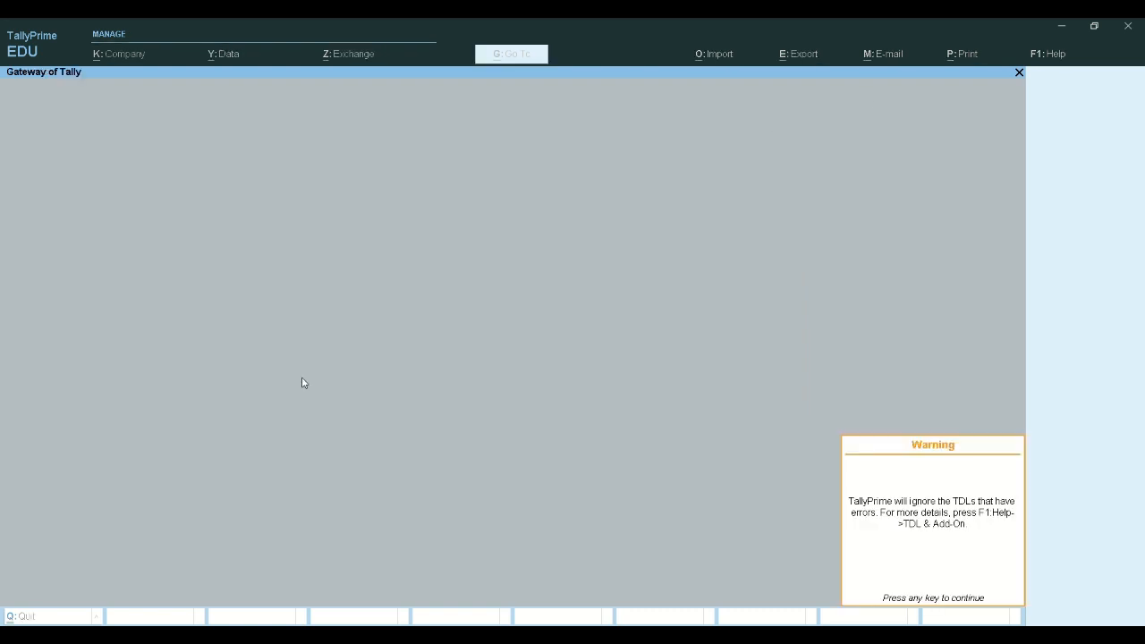
key(Return)
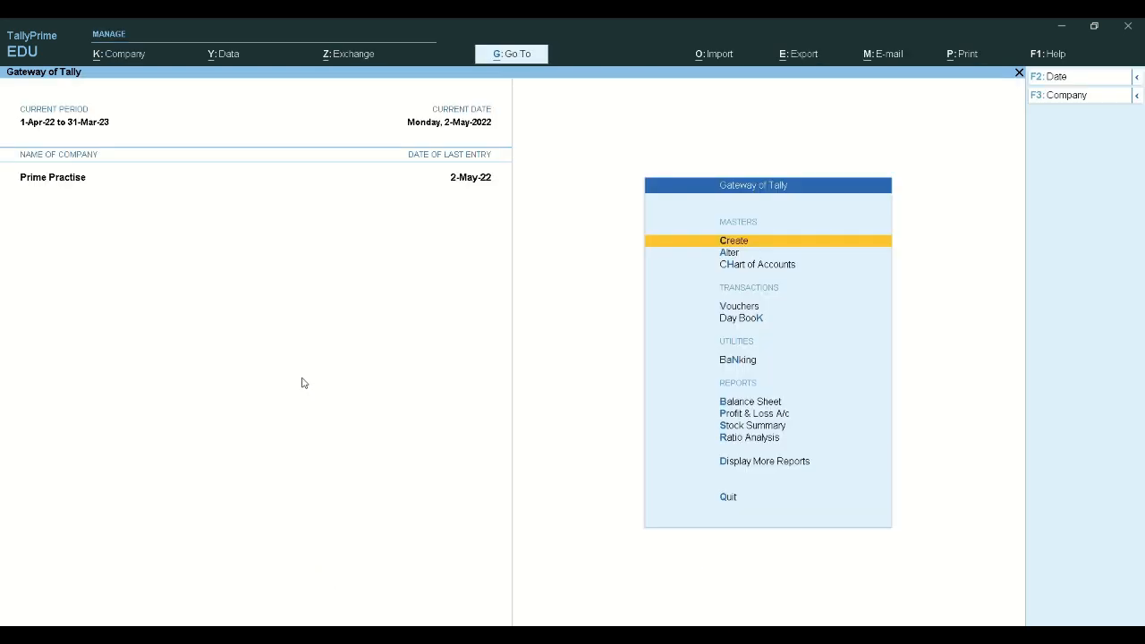
key(alt+F3)
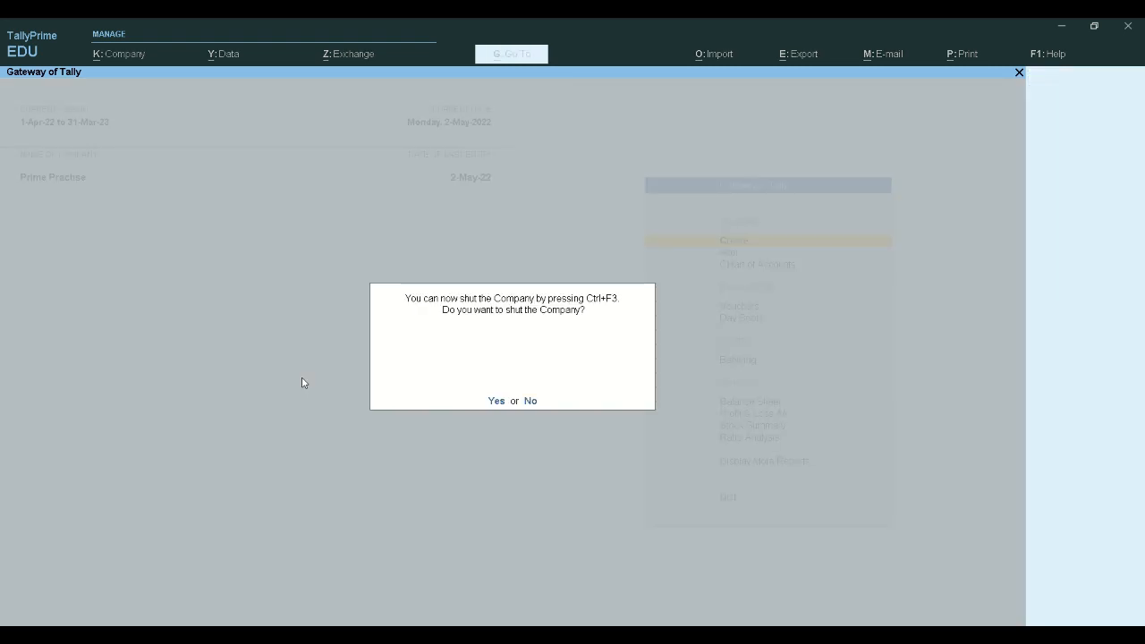
key(y)
key(Return)
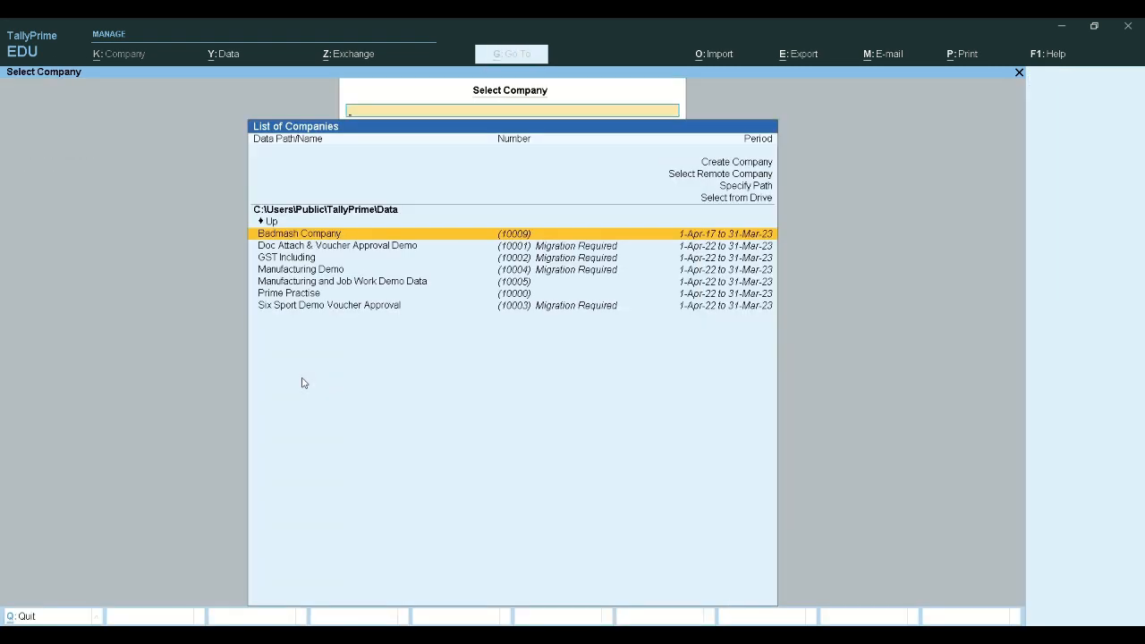
key(Up)
key(Up)
key(Up)
key(Up)
key(Up)
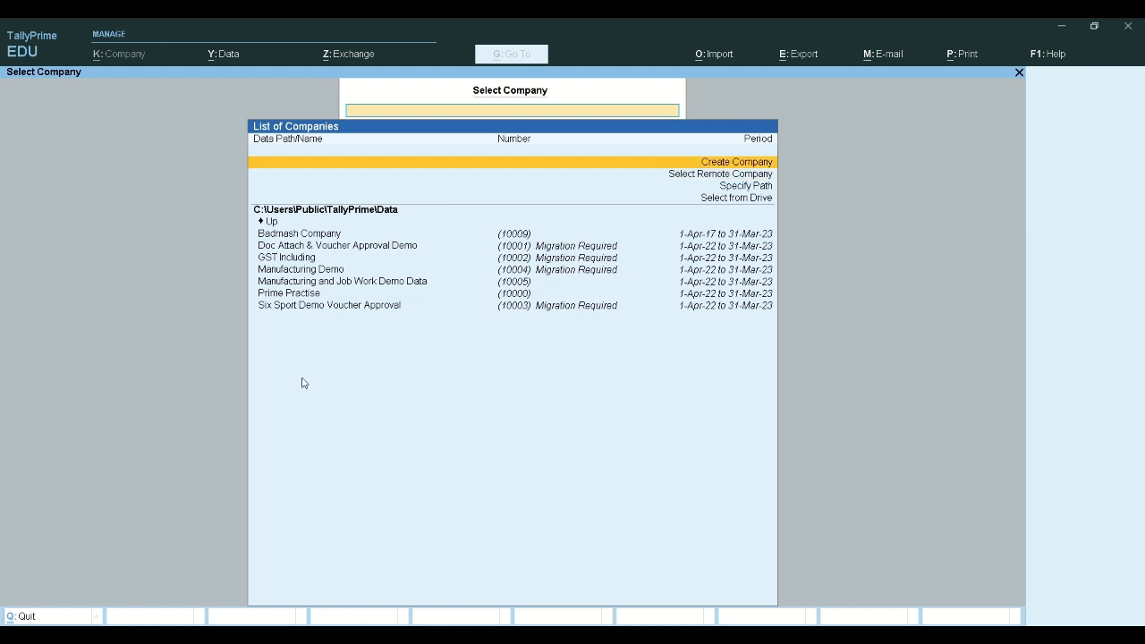
key(Return)
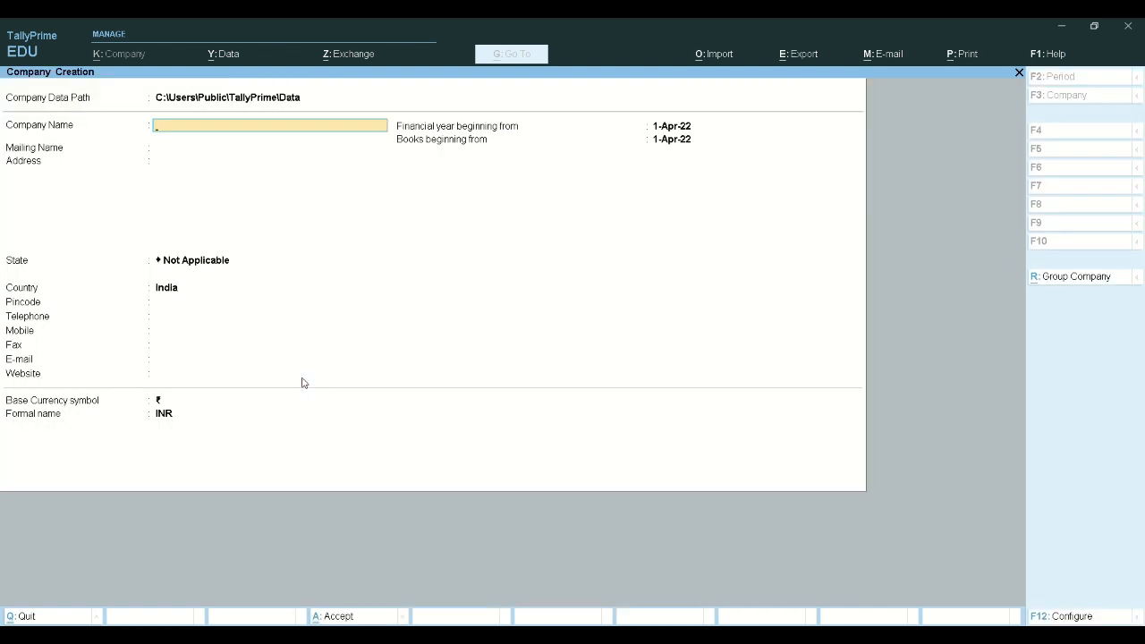
Use Select from Drive to set the C:\ drive as the company data path
key(BackSpace)
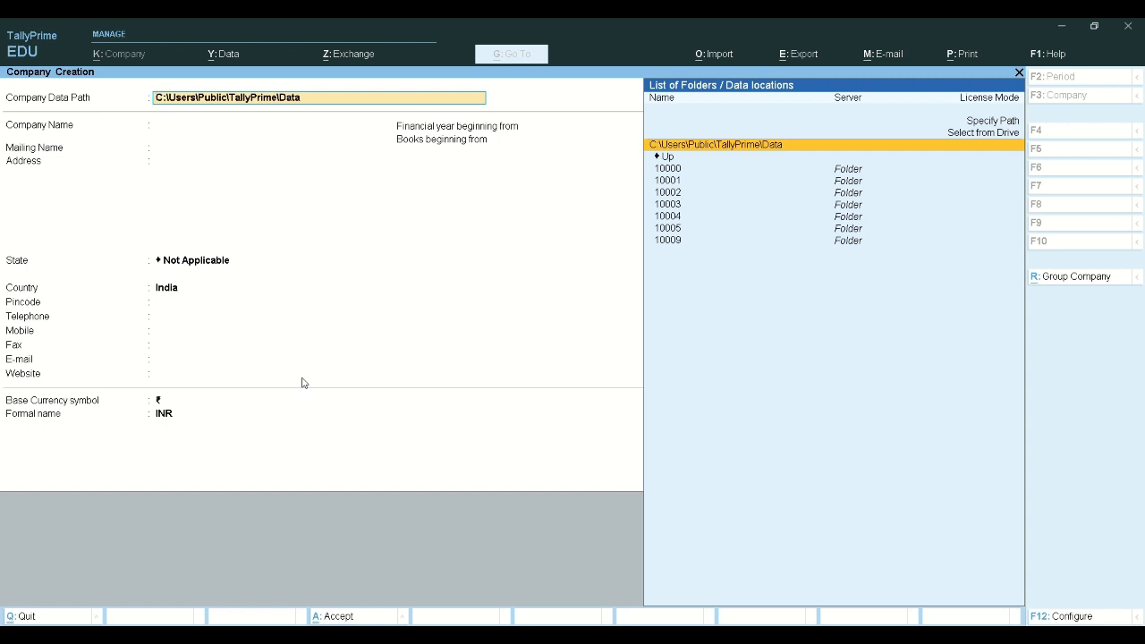
key(Up)
key(Up)
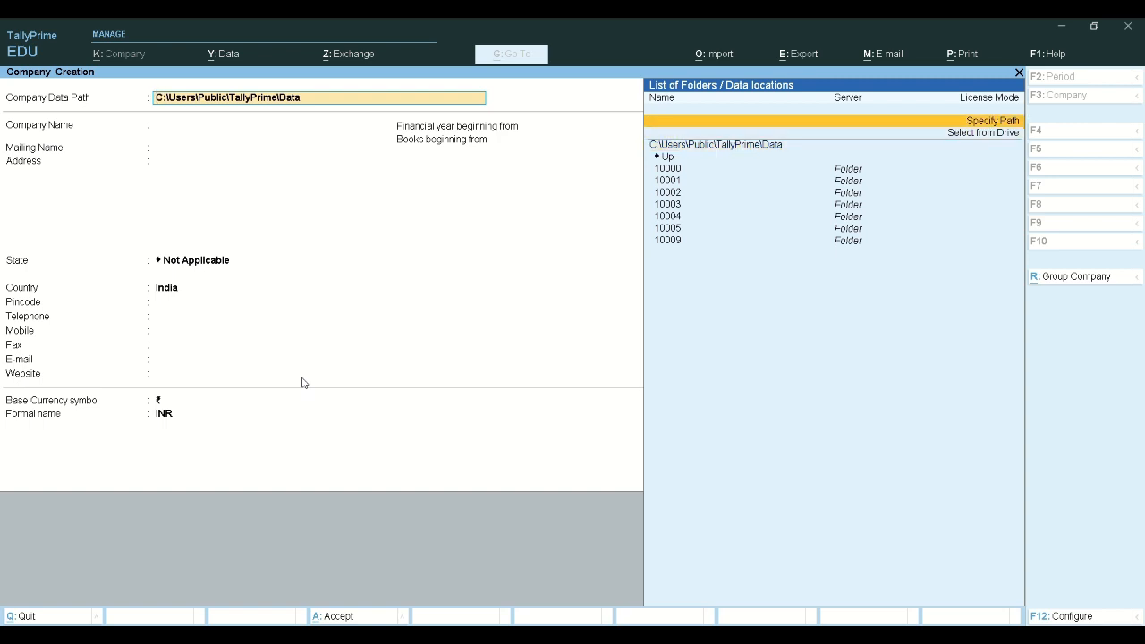
key(Return)
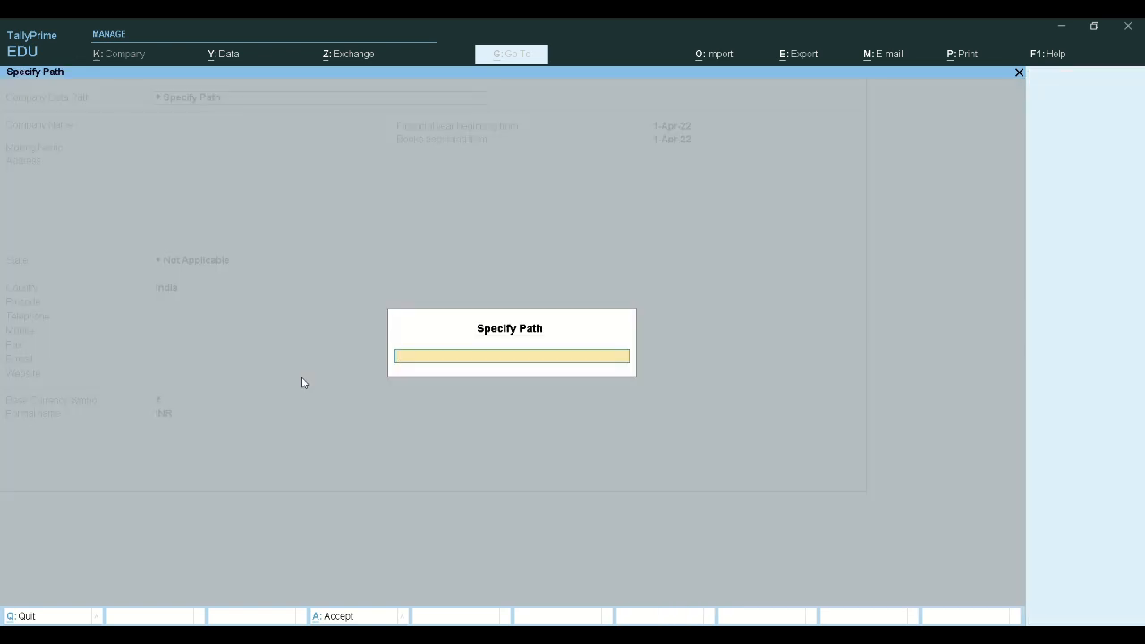
key(Escape)
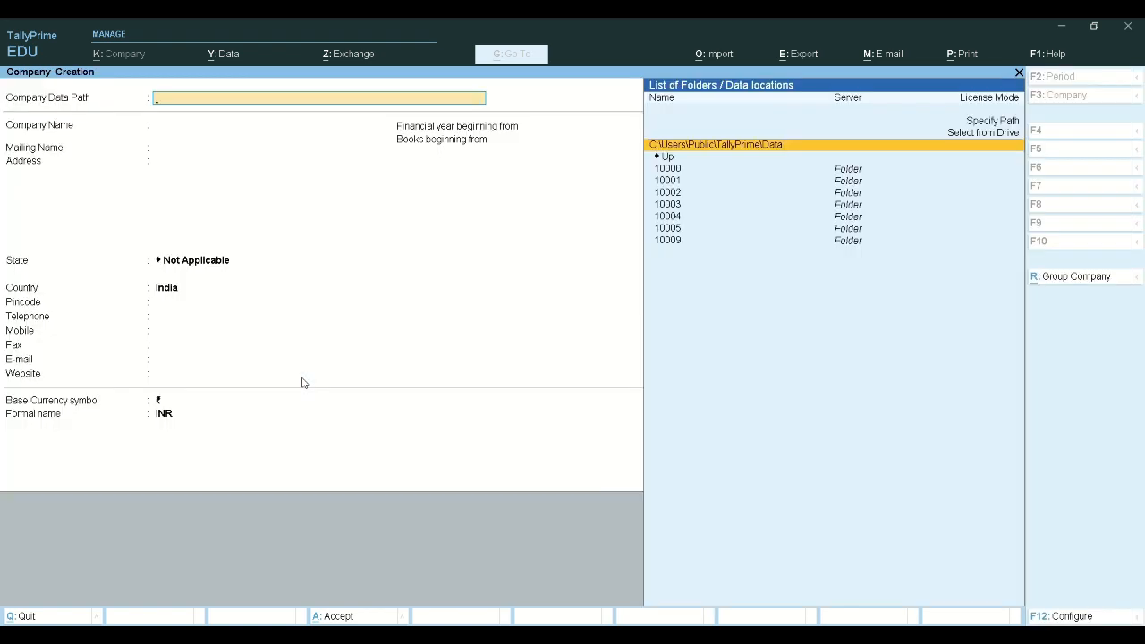
key(Up)
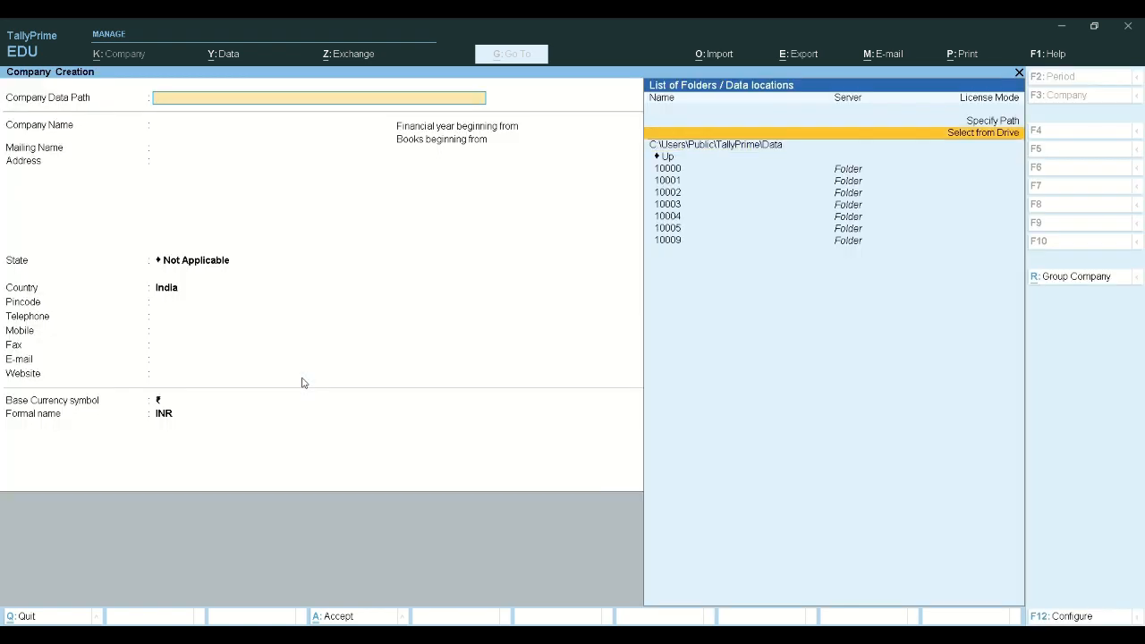
key(Return)
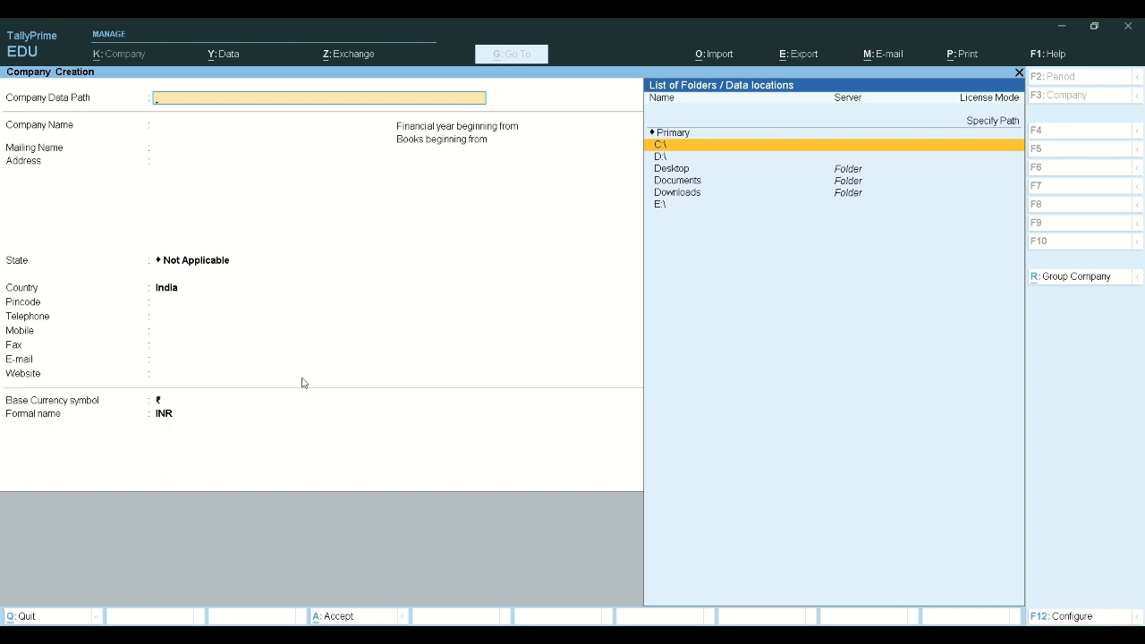
key(Down)
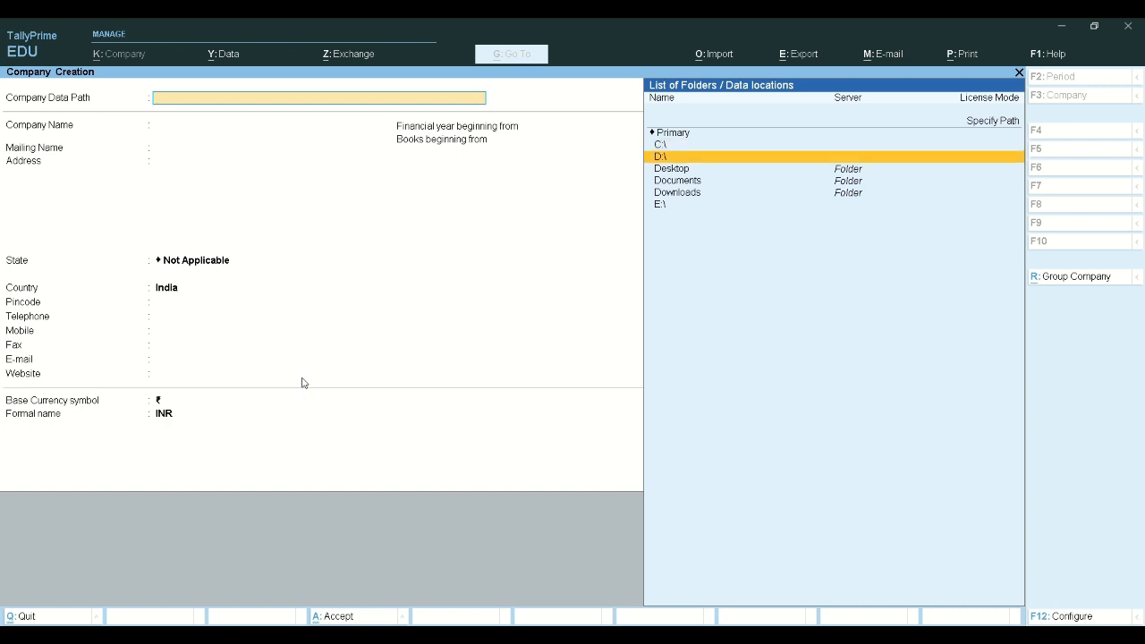
key(Down)
key(Down)
key(Down)
key(Up)
key(Up)
key(Up)
key(Up)
key(Return)
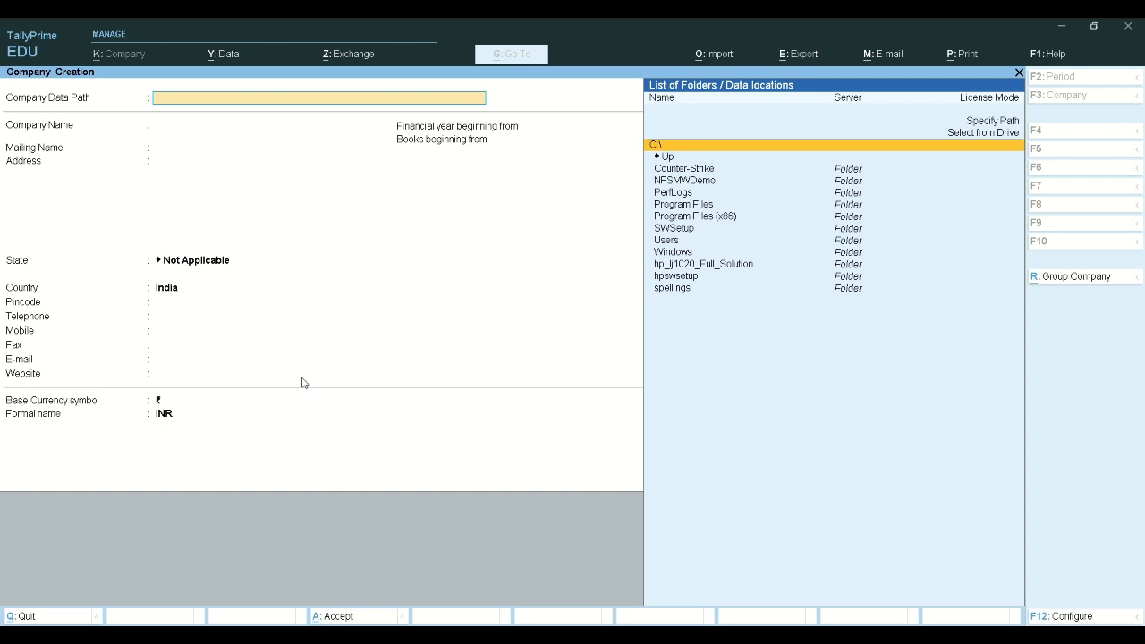
key(Return)
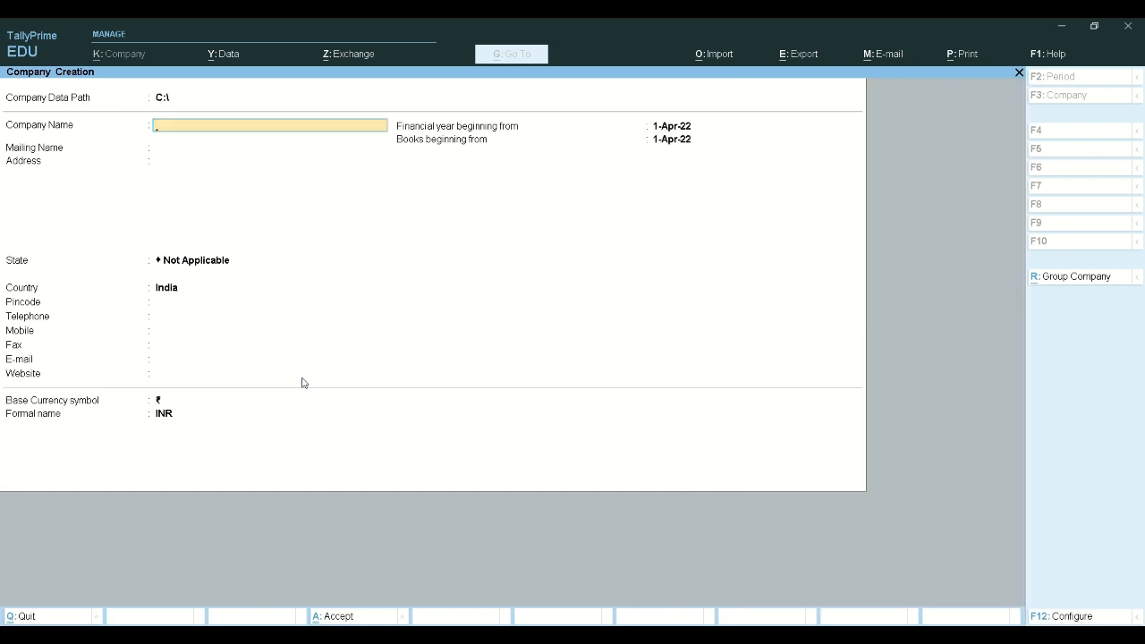
Name the company 'Tally Prime Demo Company', keeping the auto-filled mailing name
text(Tally Prime Demo Company)
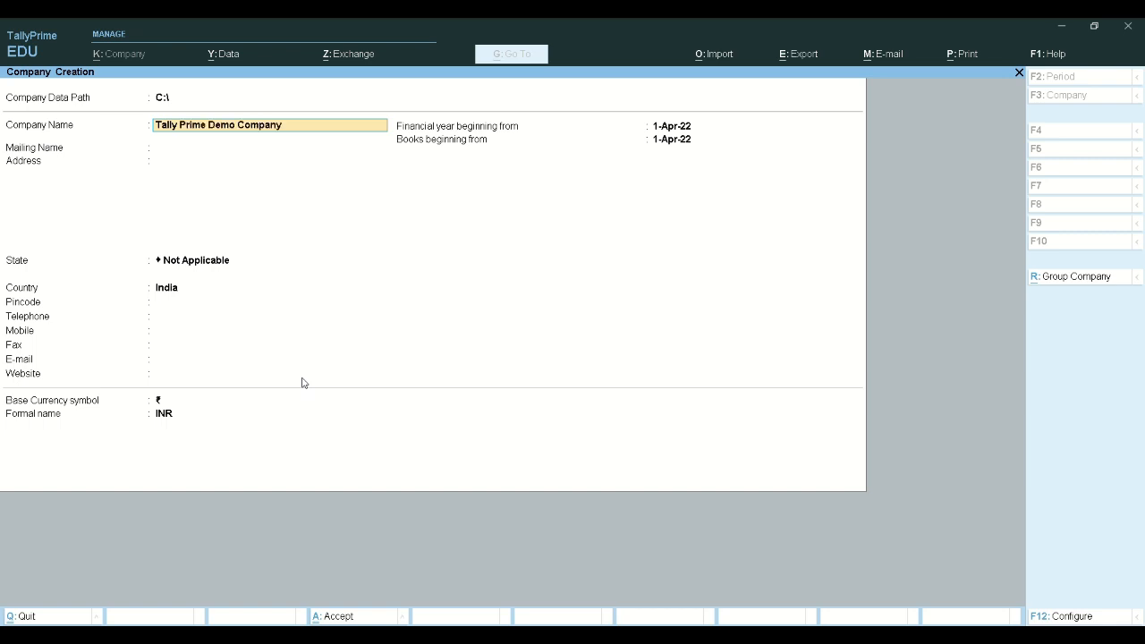
key(Return)
key(Return)
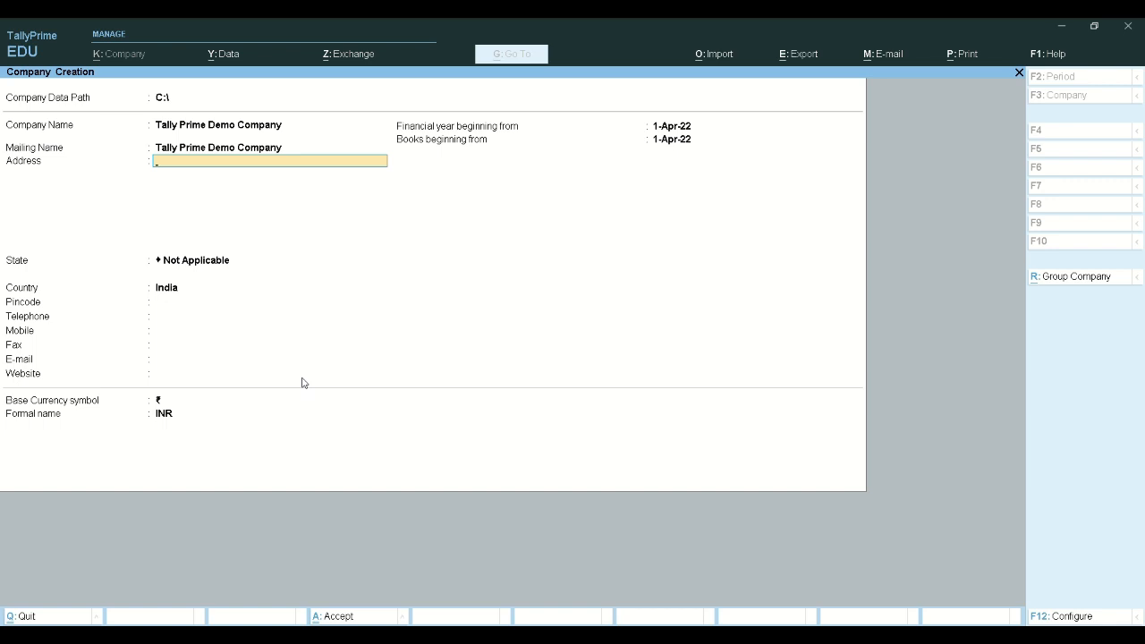
key(BackSpace)
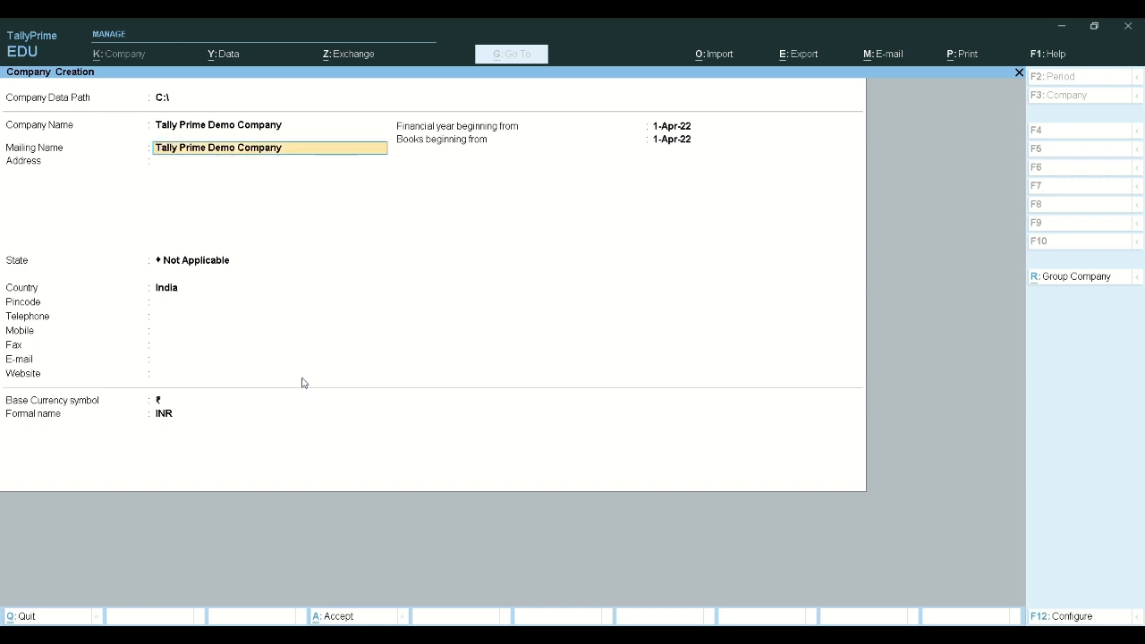
key(Return)
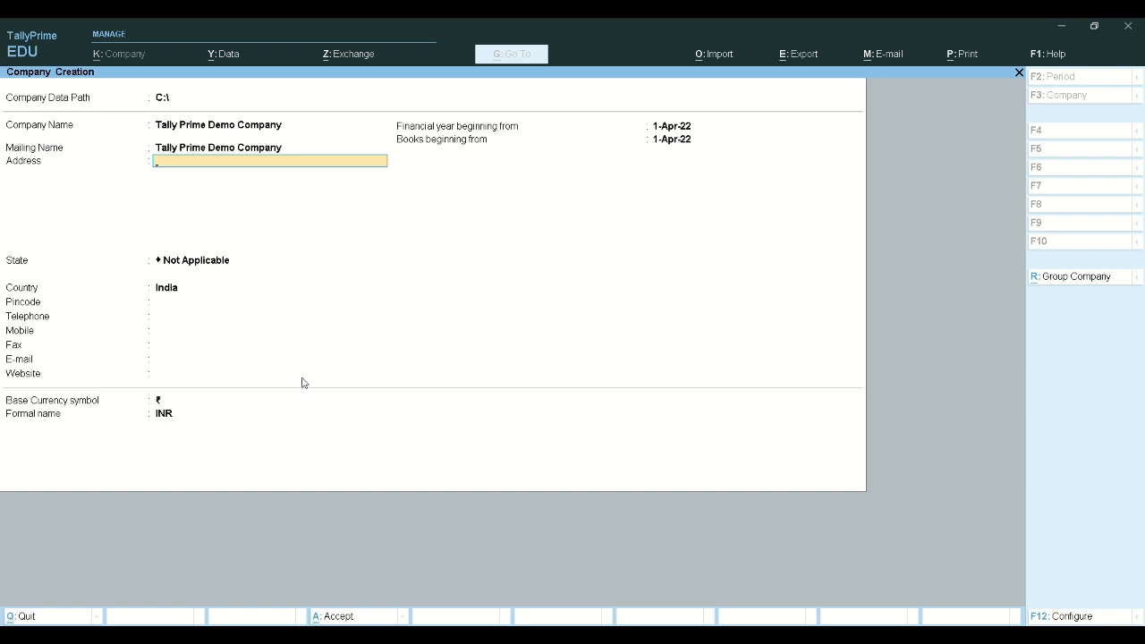
Enter the New Delhi address, state Delhi and pincode 110008
text(New Delhi)
key(Return)
key(Return)
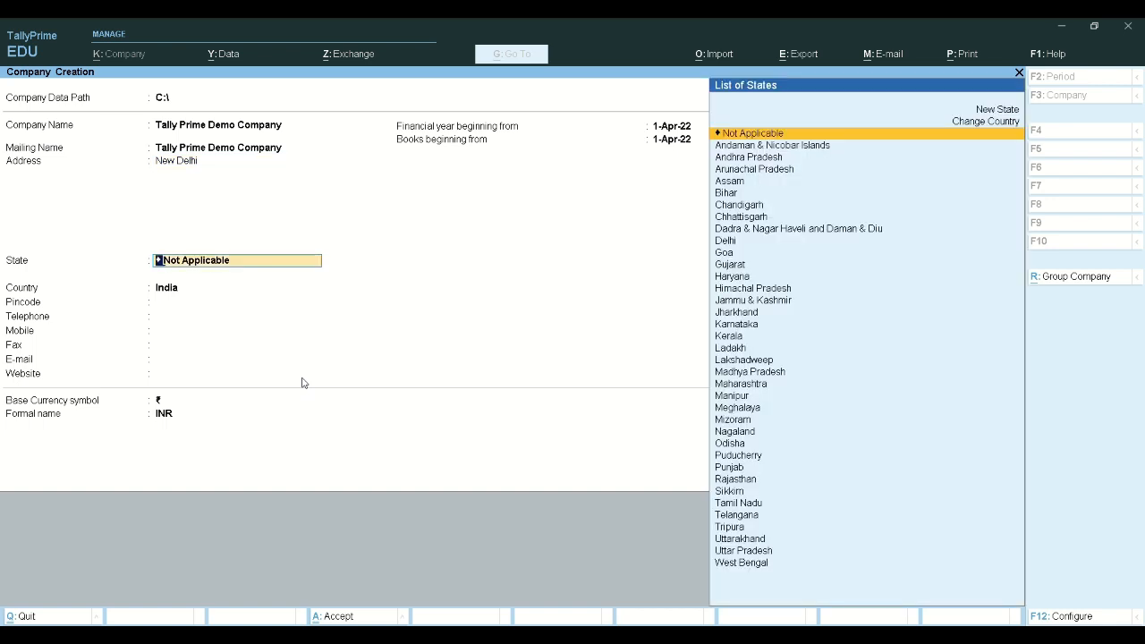
text(De)
key(Return)
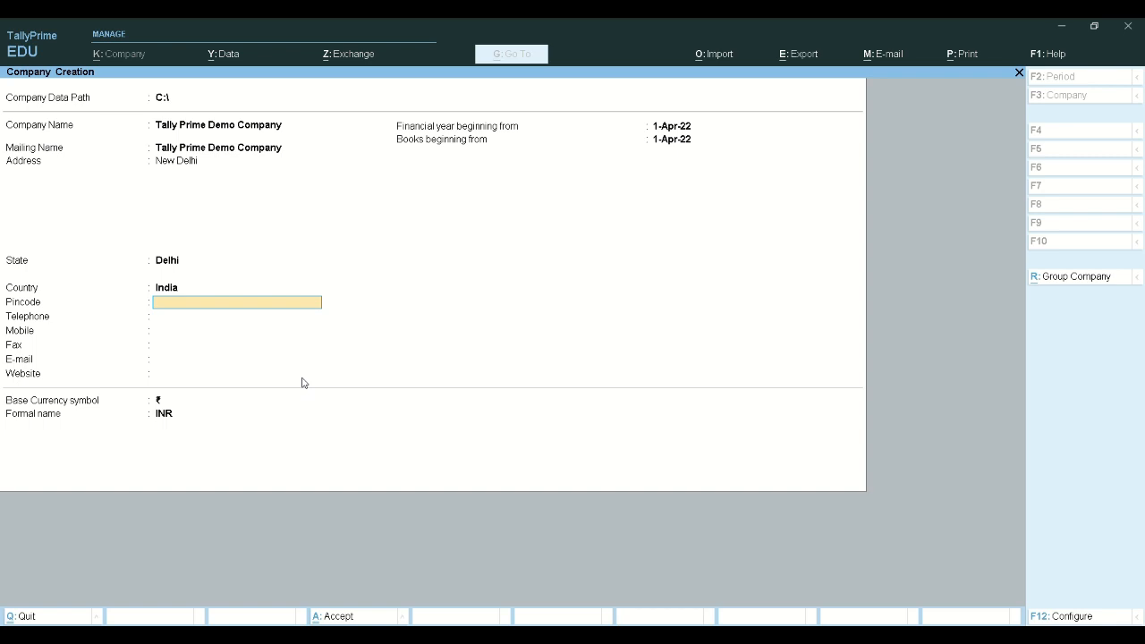
text(110008)
key(Return)
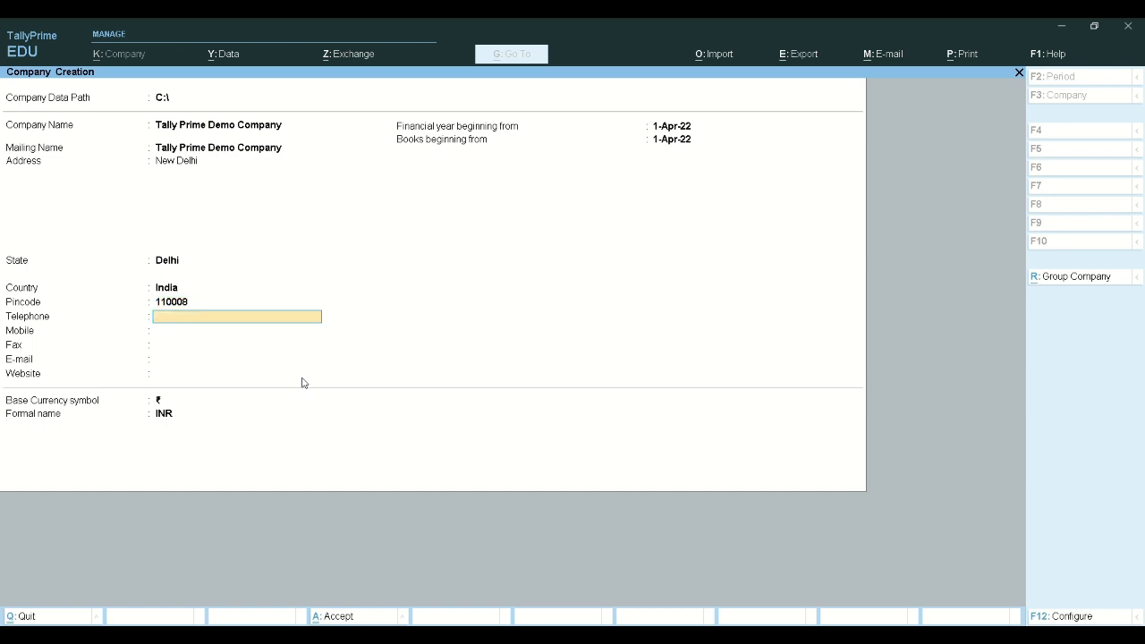
Enter the company telephone number, leaving mobile, fax and website blank
text(1234567890)
key(Return)
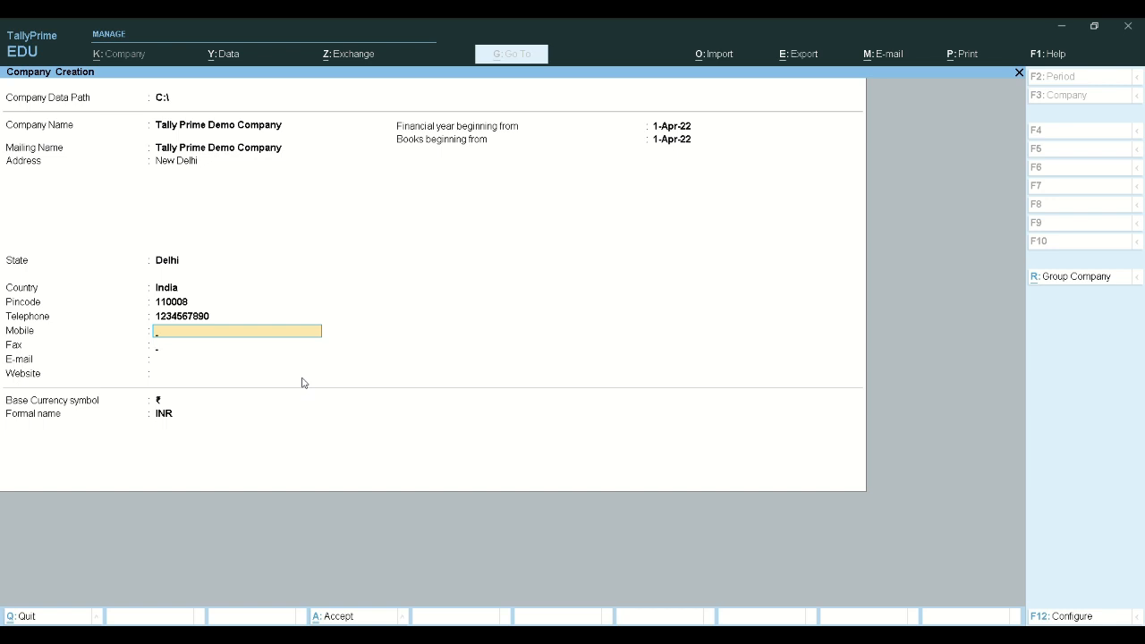
key(Return)
key(Return)
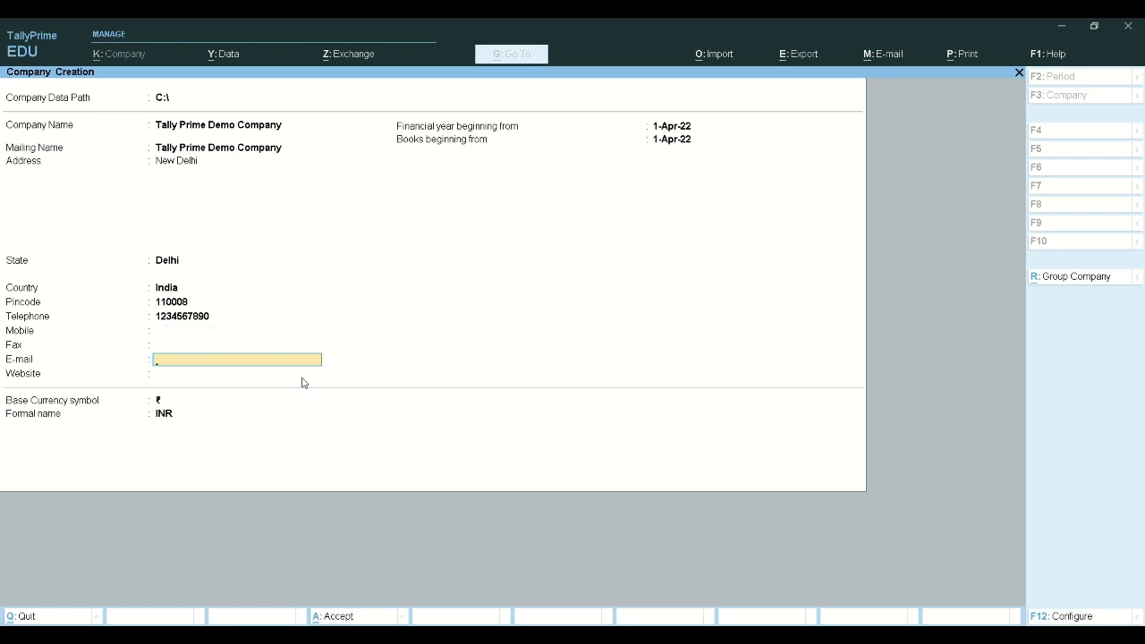
key(Return)
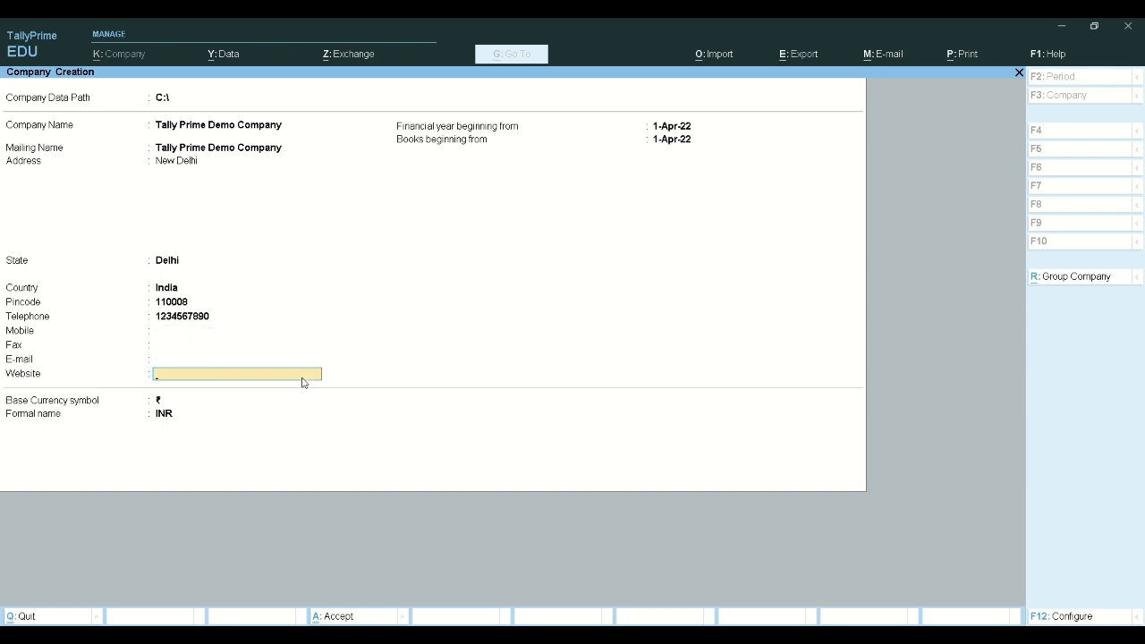
key(Return)
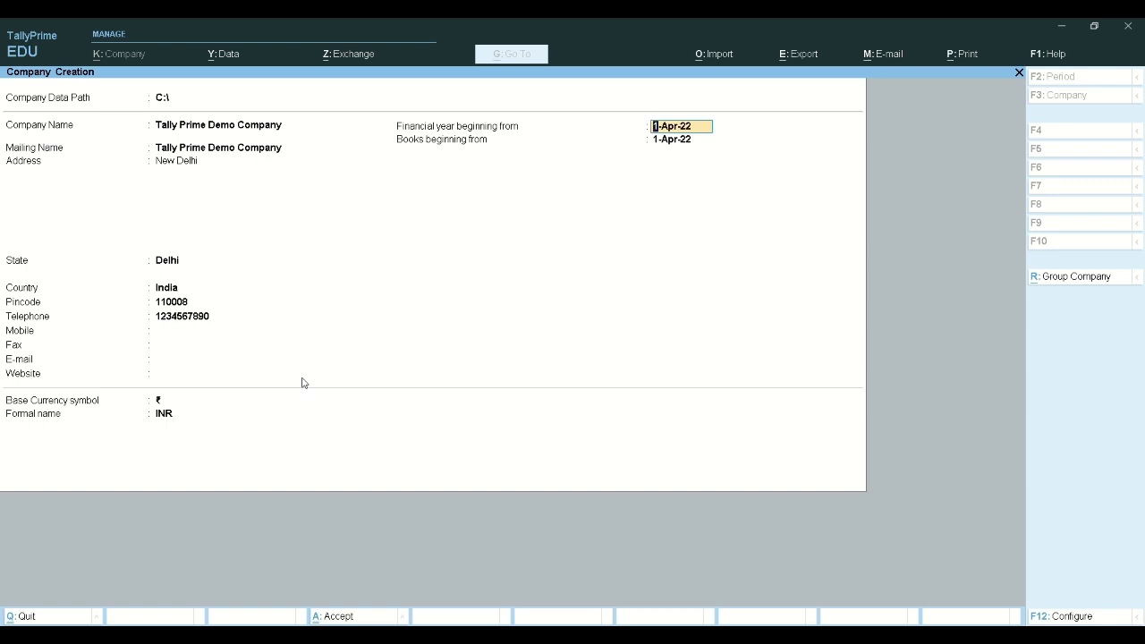
Set both the financial year and books beginning dates to 1-Apr-23
text(1-4-23)
key(Return)
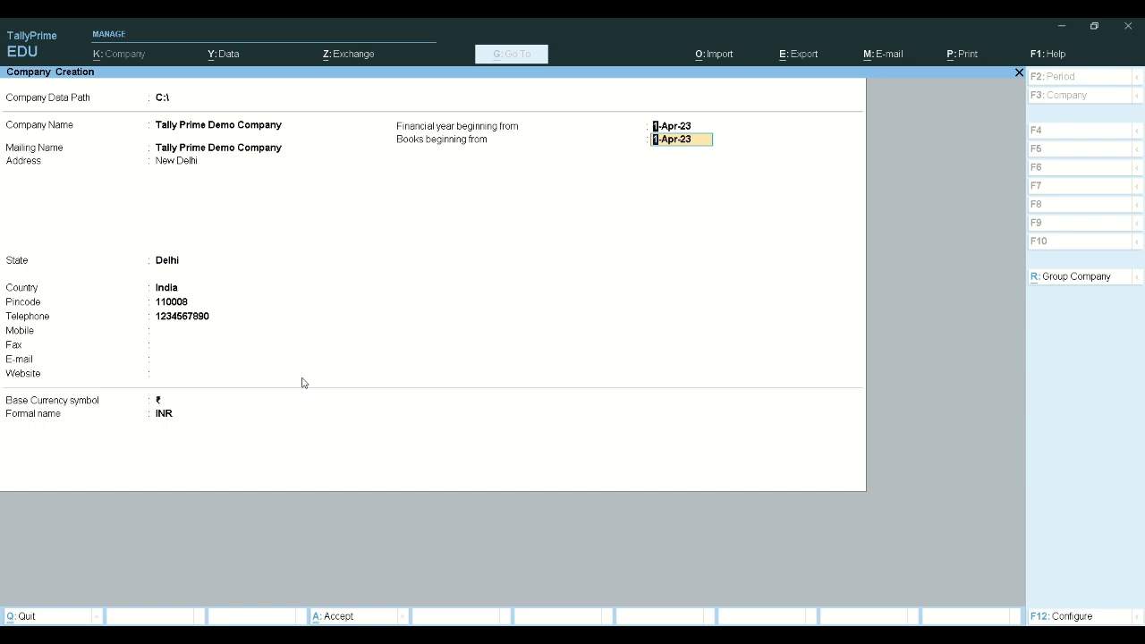
key(BackSpace)
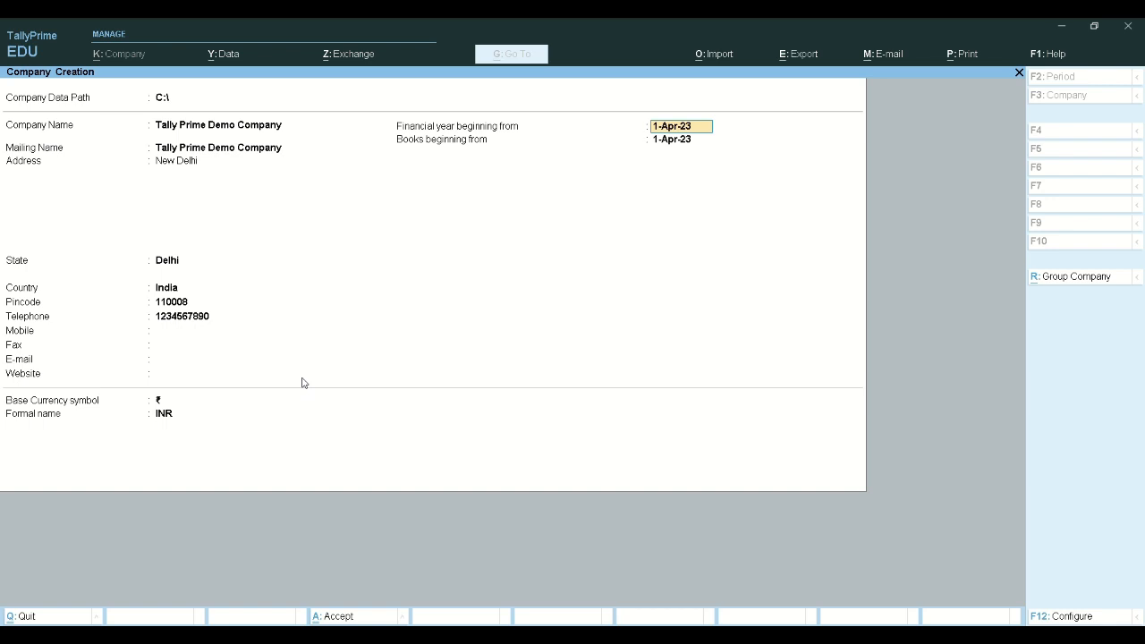
key(Return)
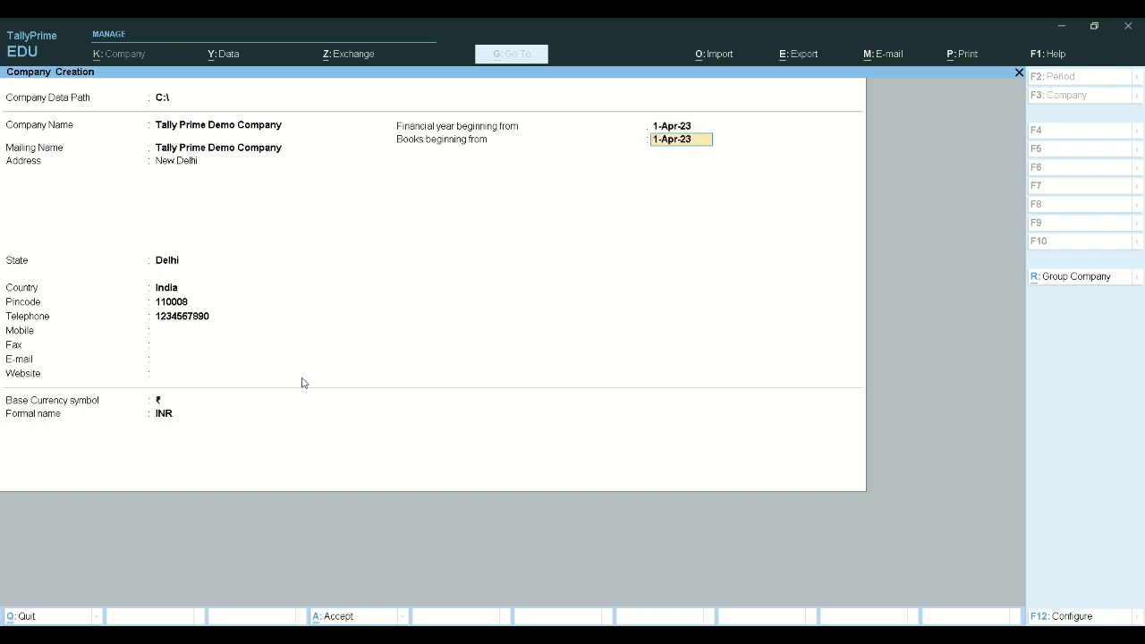
key(Return)
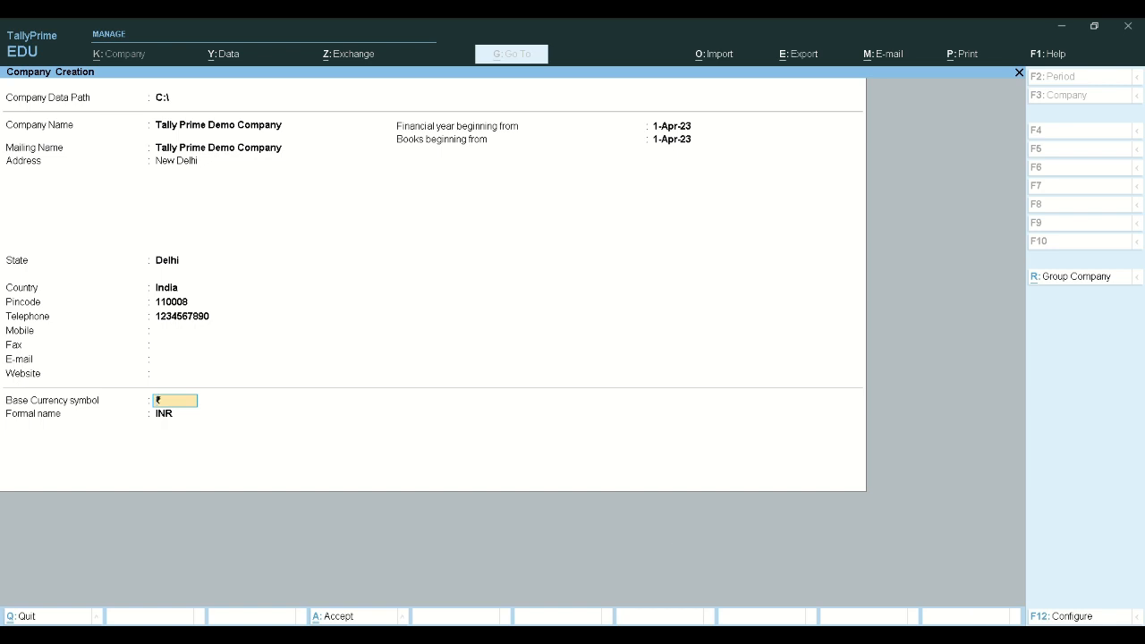
In Configuration, answer Yes for Edit Log, TallyVault, User Access Control and Additional Base Currency
click(1061, 617)
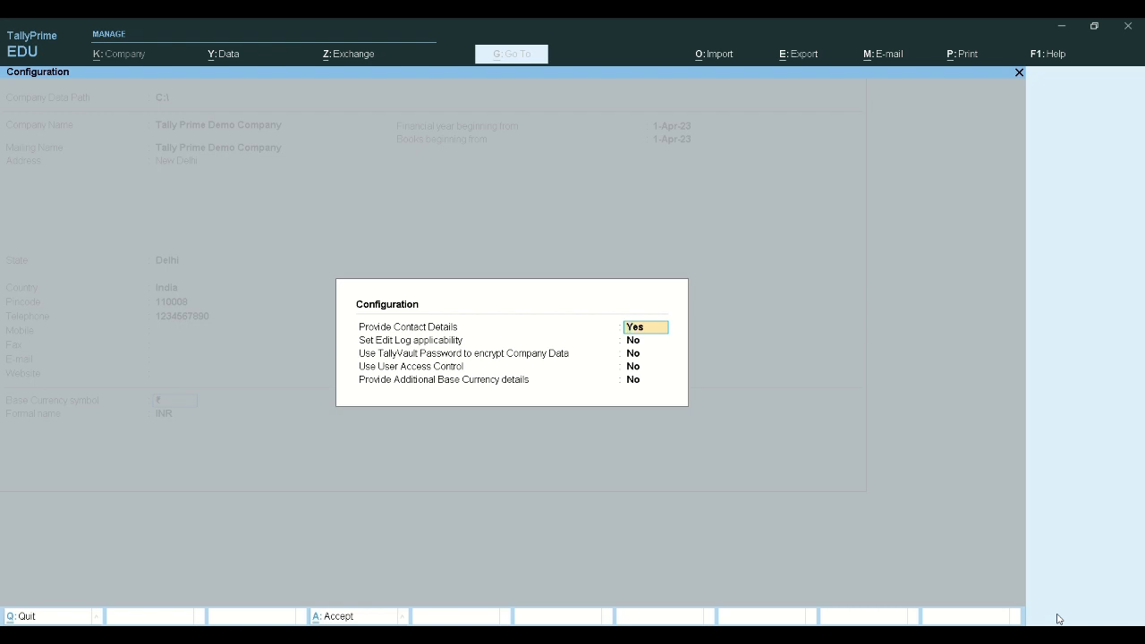
key(Return)
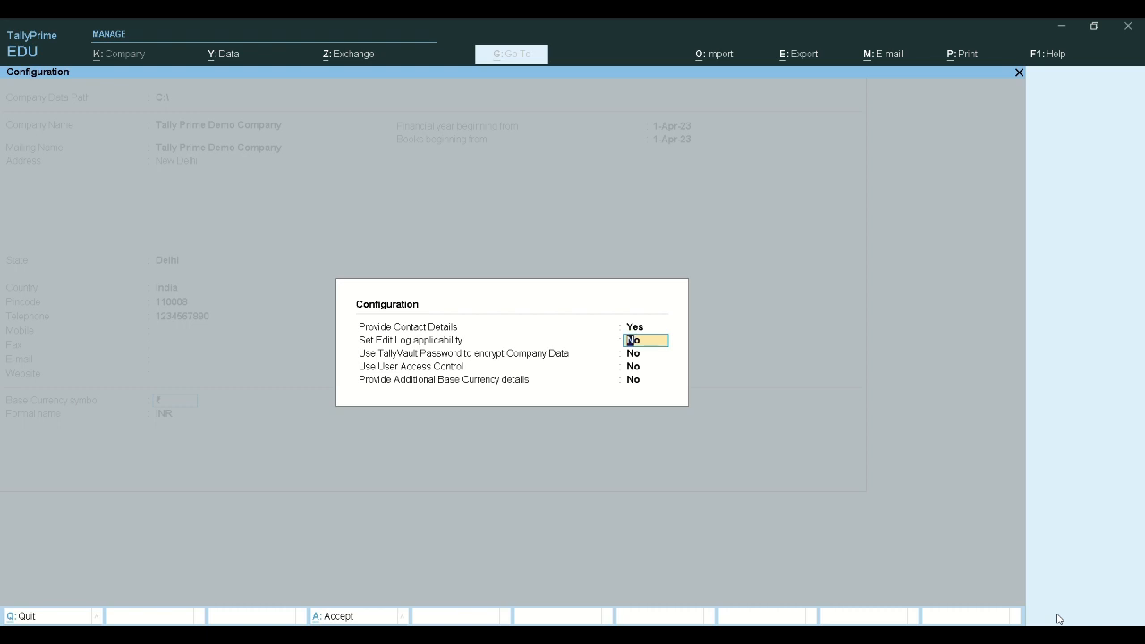
text(y)
key(Return)
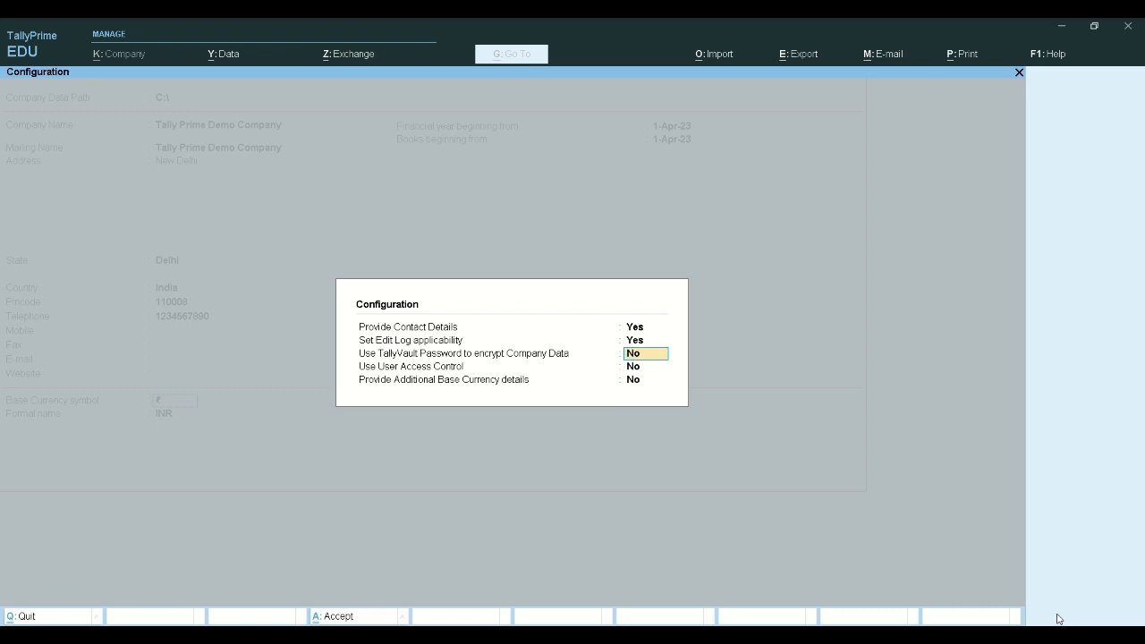
text(y)
key(Return)
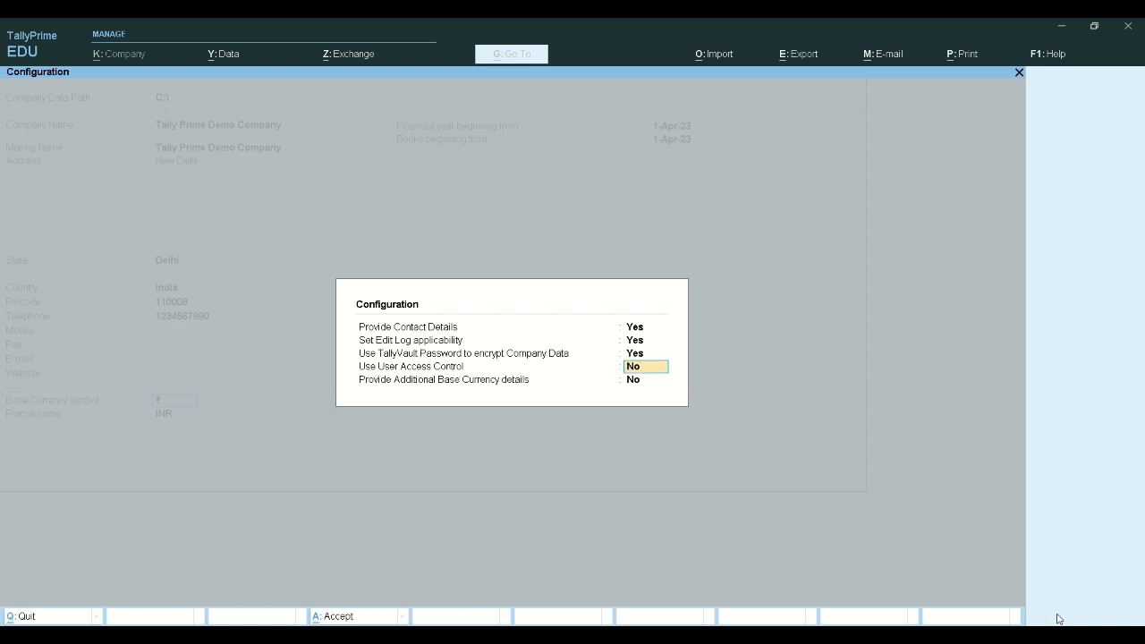
text(y)
key(Return)
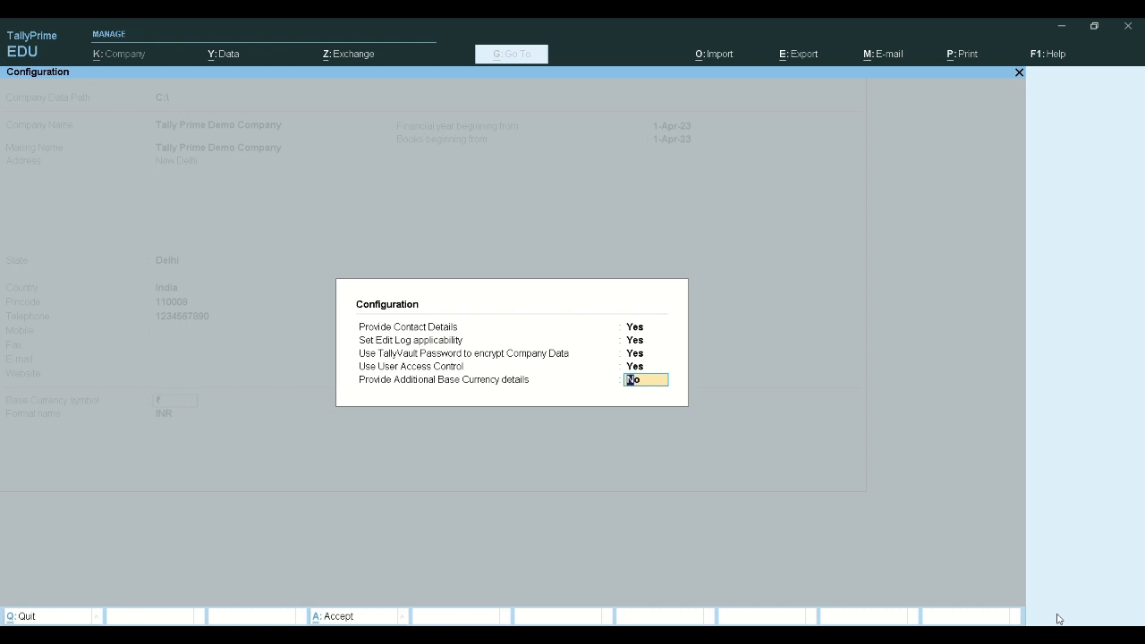
text(y)
key(Return)
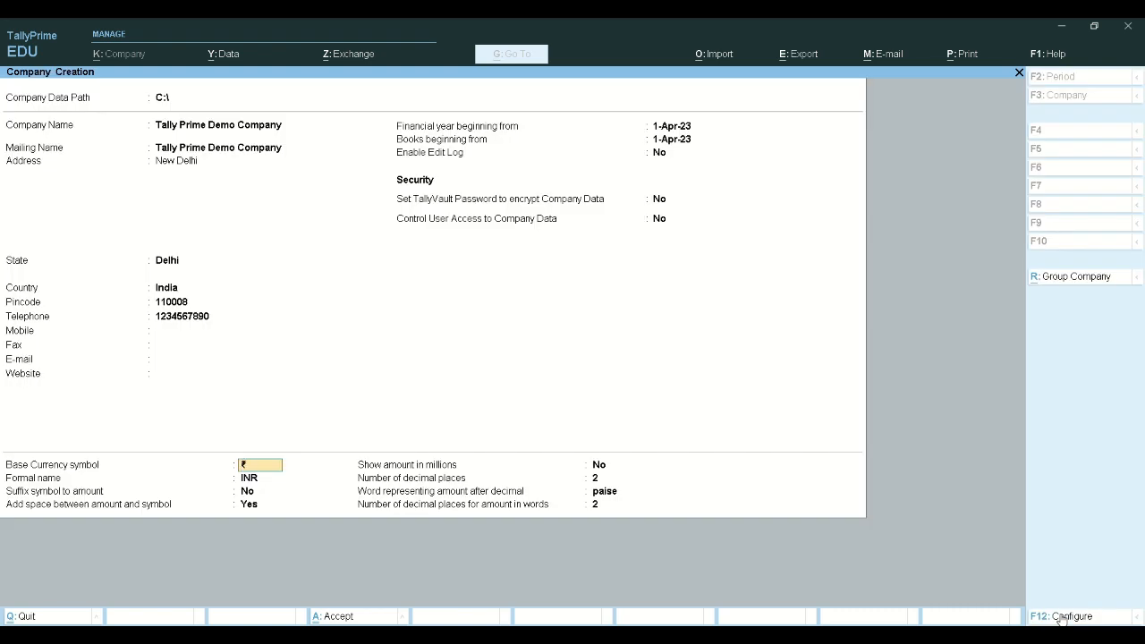
Set TallyVault encryption to No and Control User Access to Company Data to Yes
key(Return)
key(Return)
key(Return)
key(Return)
key(Return)
key(Return)
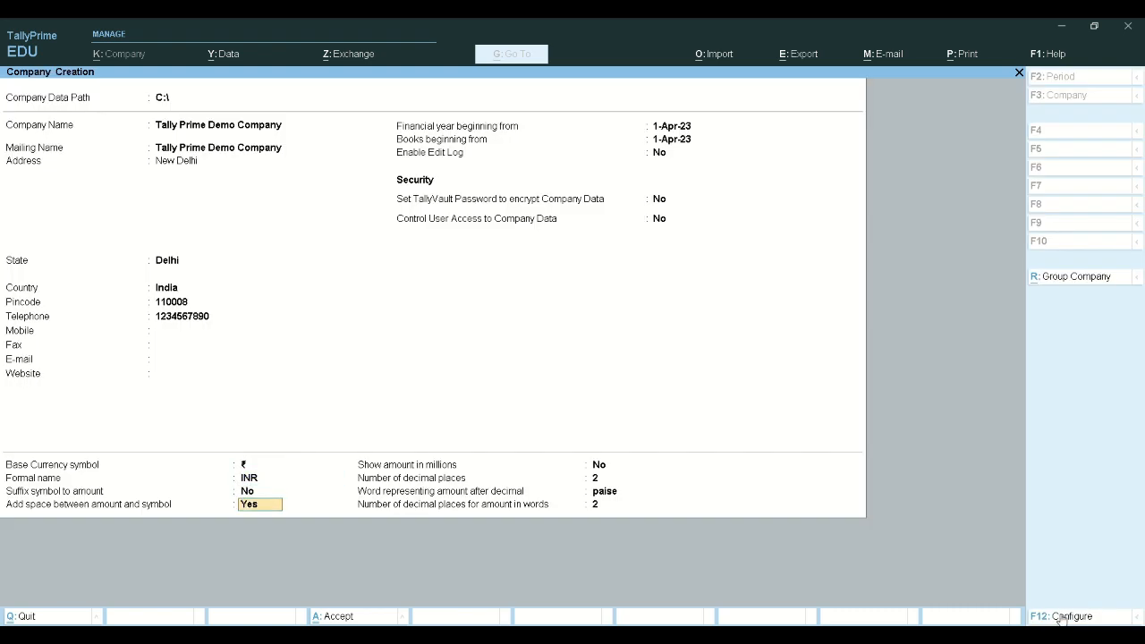
key(Return)
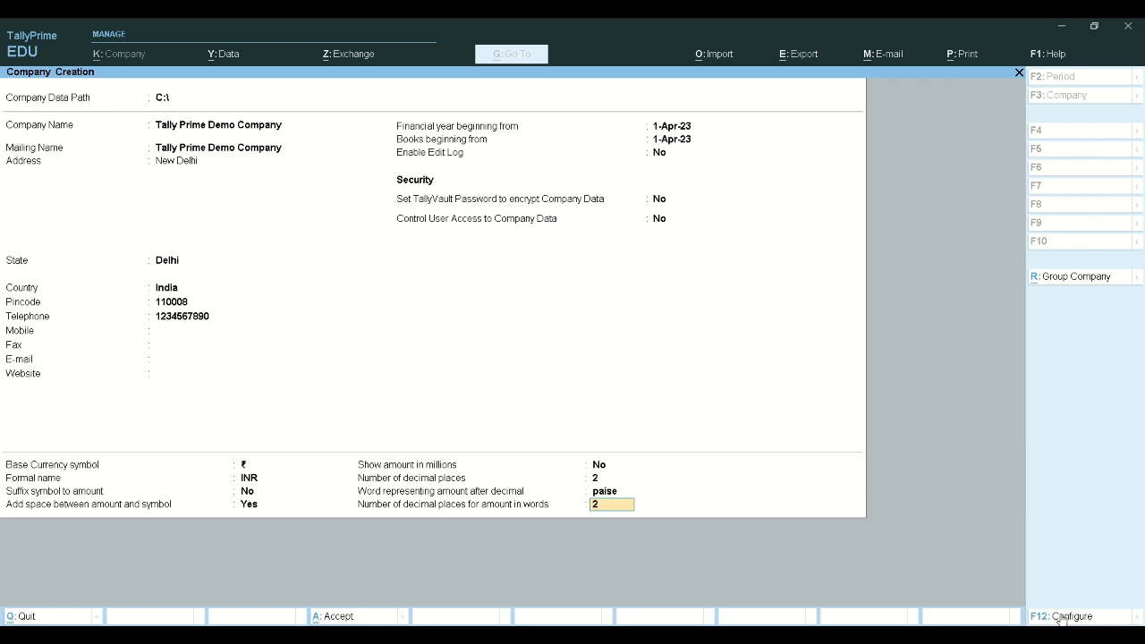
key(Up)
key(Up)
key(Up)
key(Up)
key(Up)
key(Up)
key(Up)
key(Up)
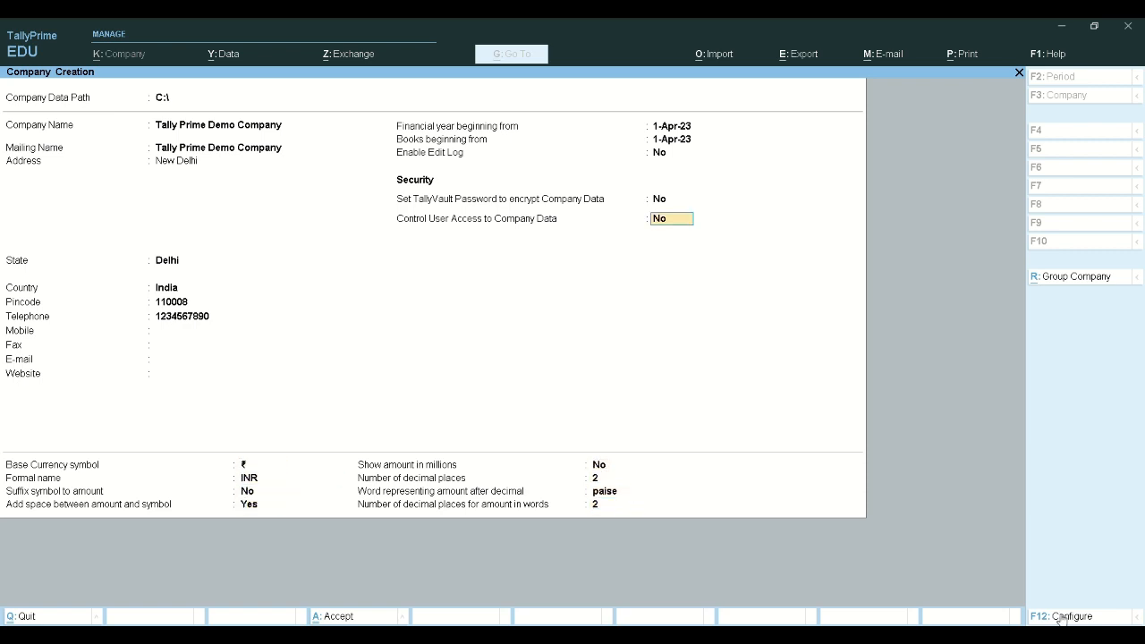
key(Up)
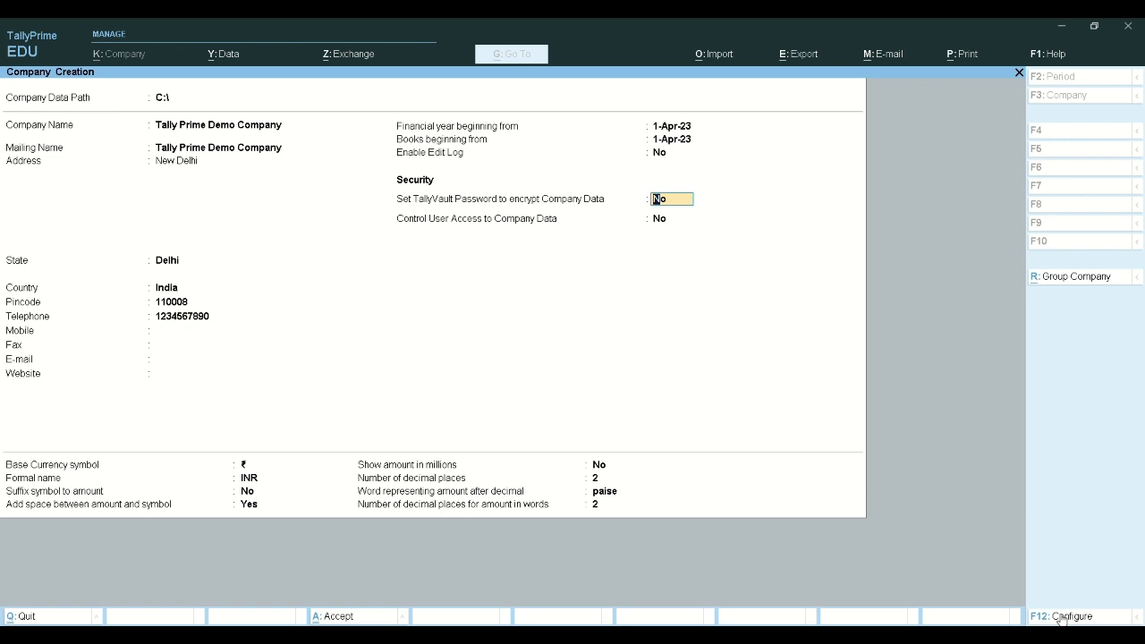
text(y)
key(Return)
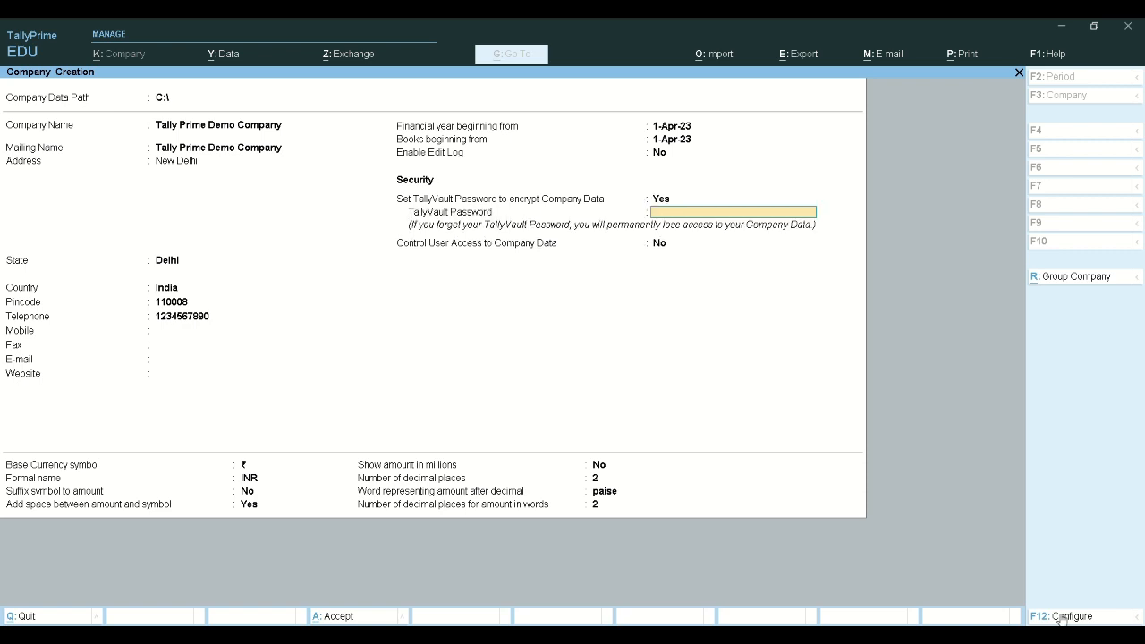
key(BackSpace)
text(n)
key(Return)
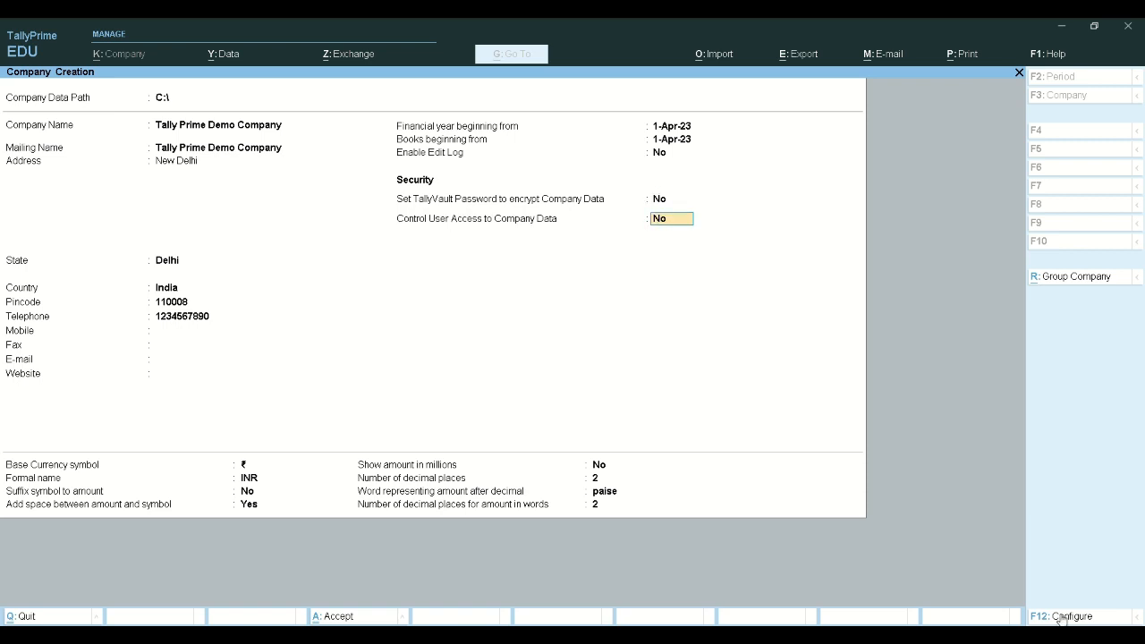
text(y)
key(Return)
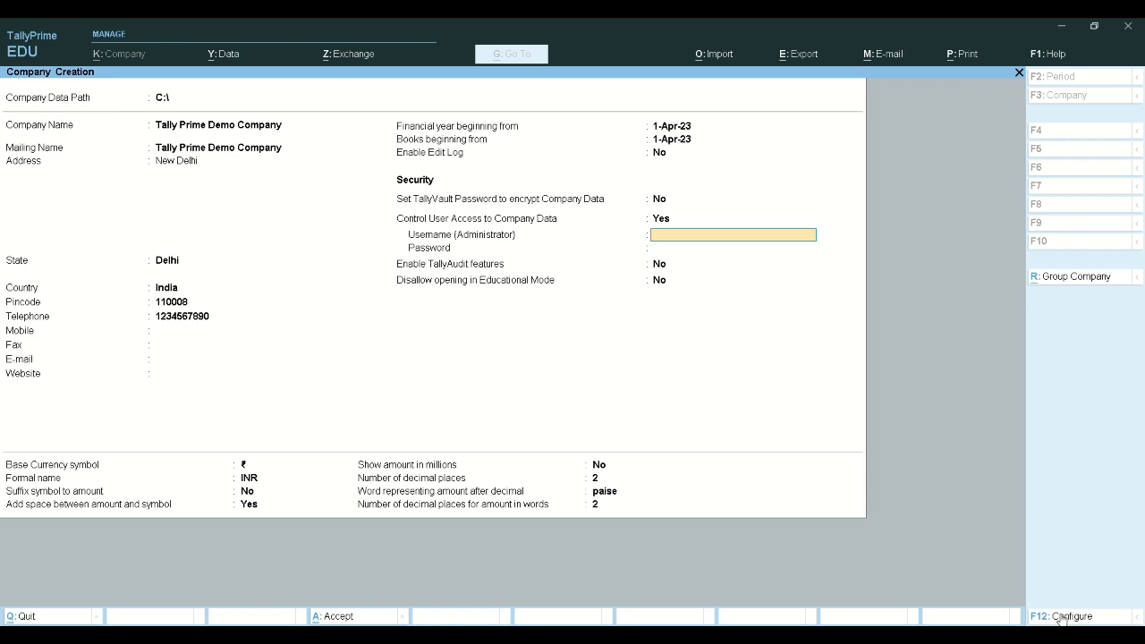
Enter administrator username admin and a password
text(admin)
key(Return)
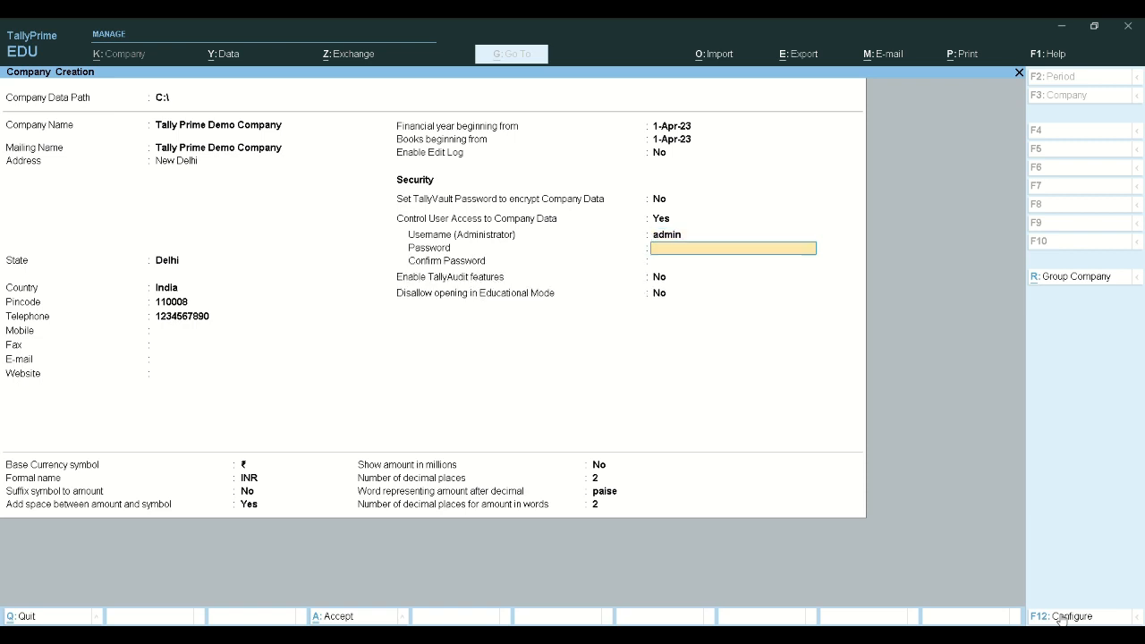
text(123456)
key(Return)
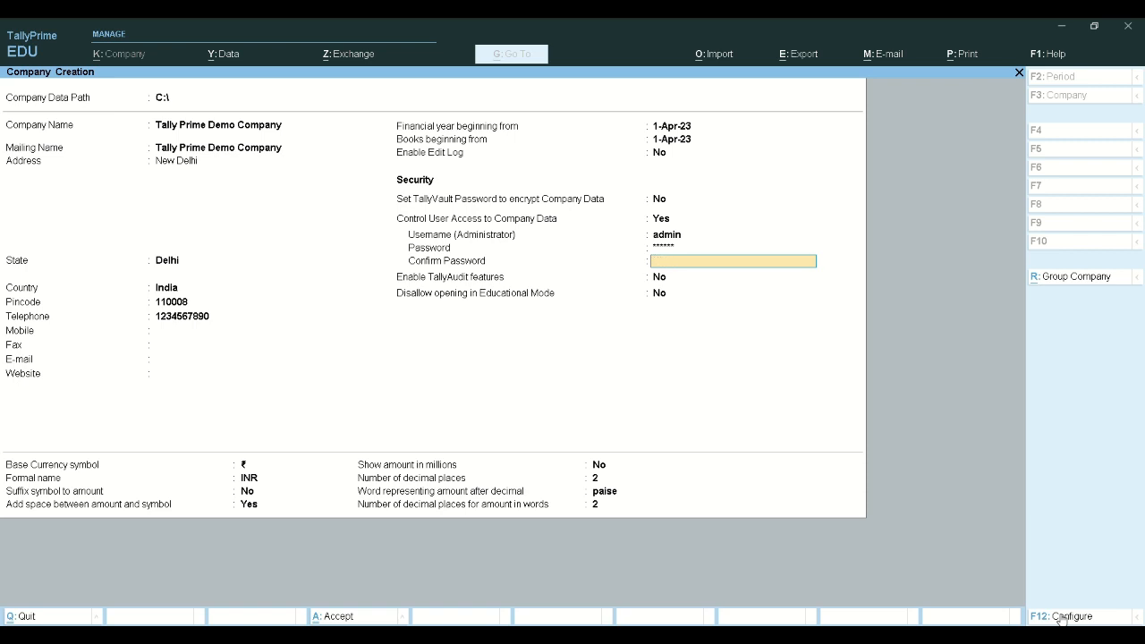
Clear the administrator username and set Control User Access back to No
key(shift+Tab)
key(shift+Tab)
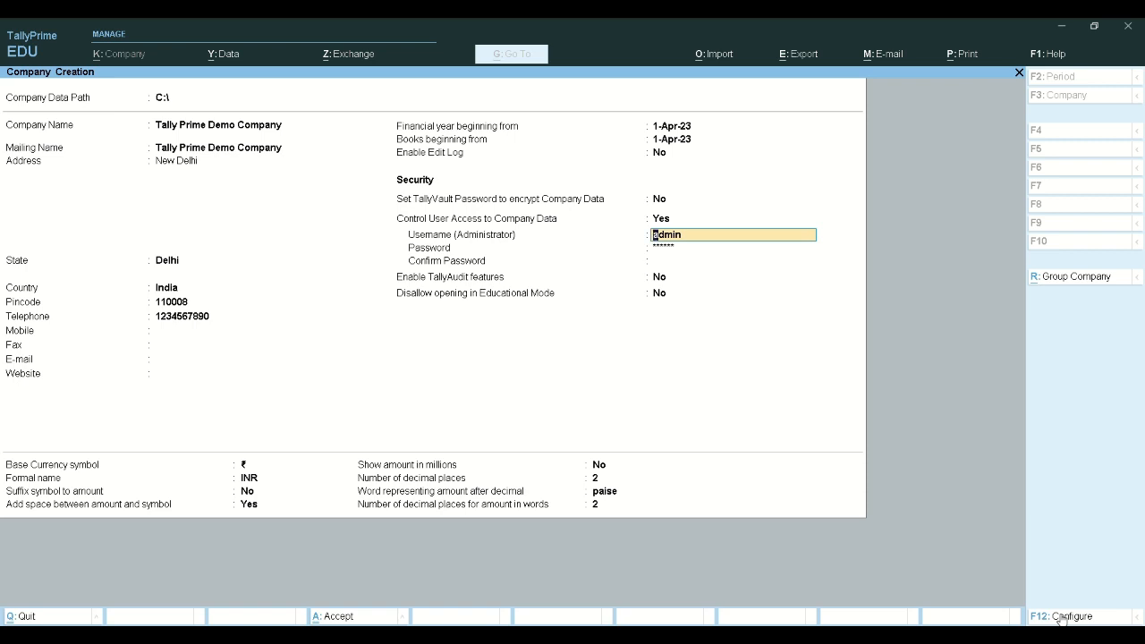
key(BackSpace)
key(Return)
key(Escape)
key(BackSpace)
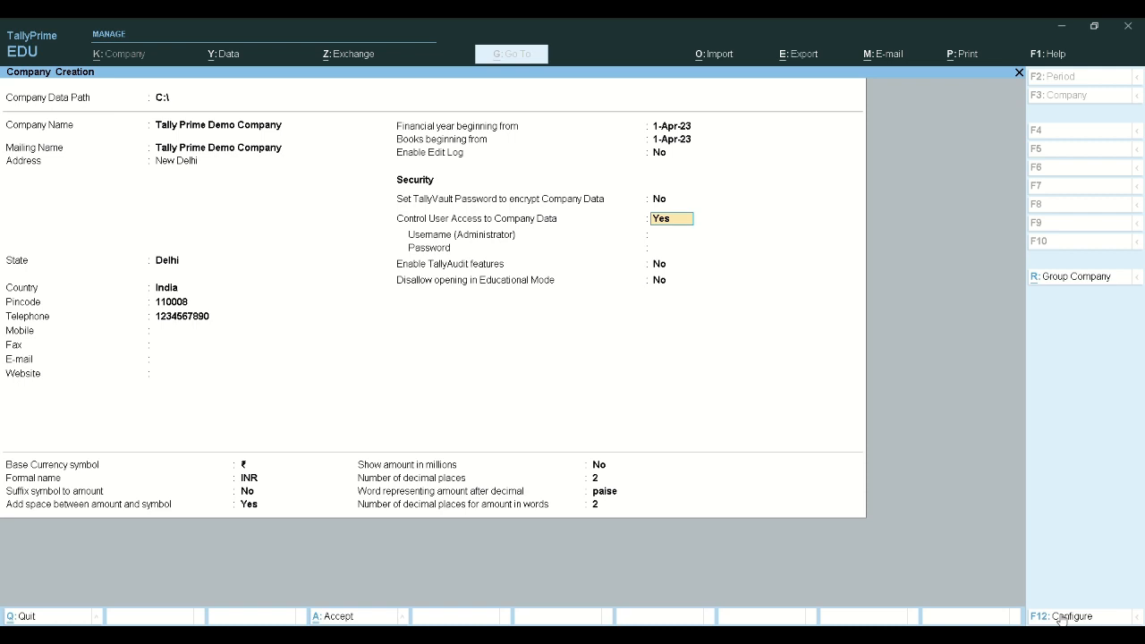
key(n)
key(Return)
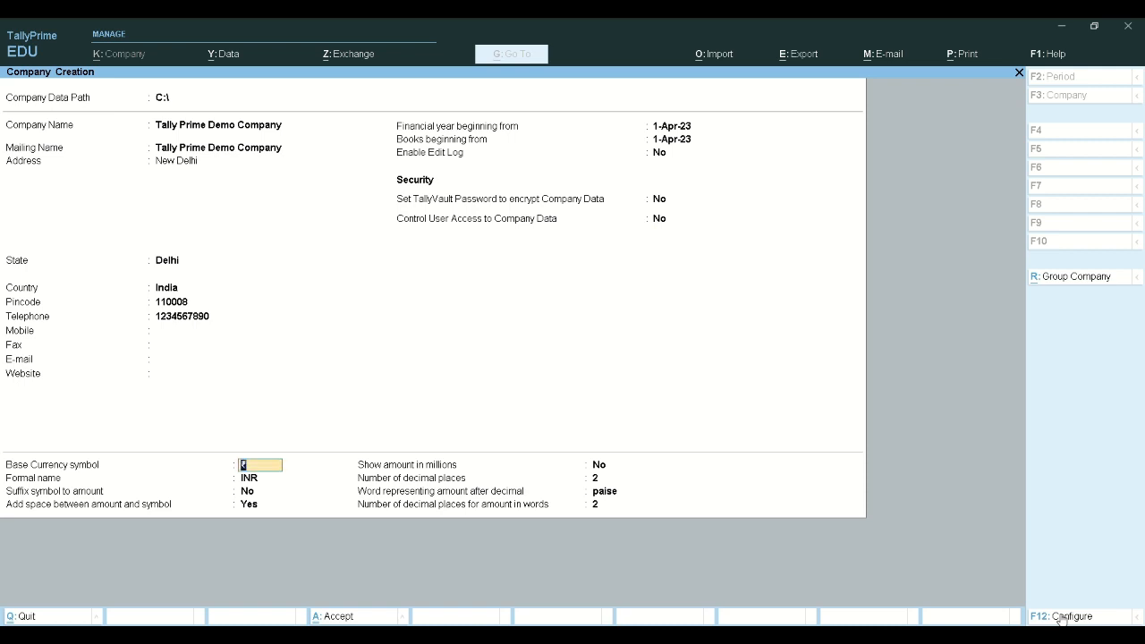
Pass the currency fields and accept the form to create Tally Prime Demo Company
key(Return)
key(Return)
key(Return)
key(Return)
key(Return)
key(Return)
key(Return)
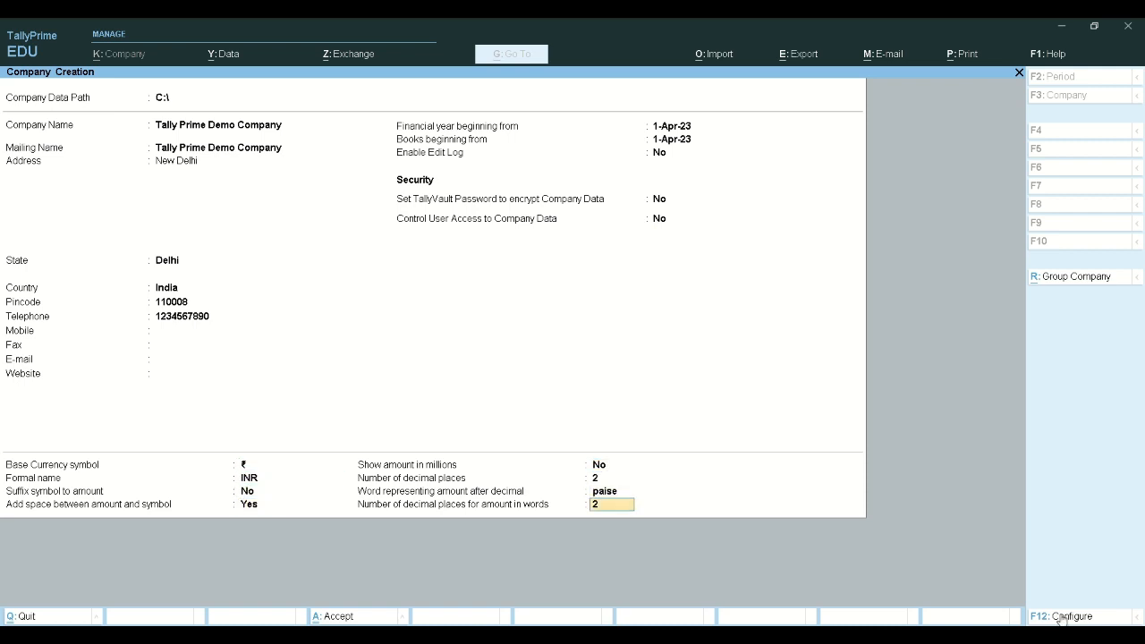
key(Return)
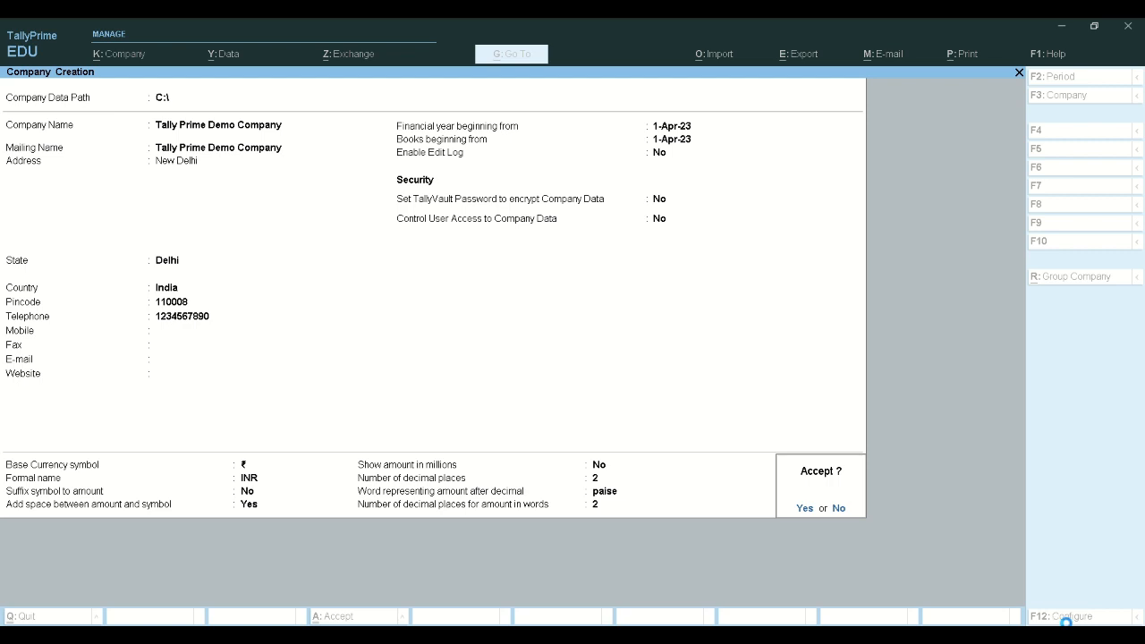
key(Return)
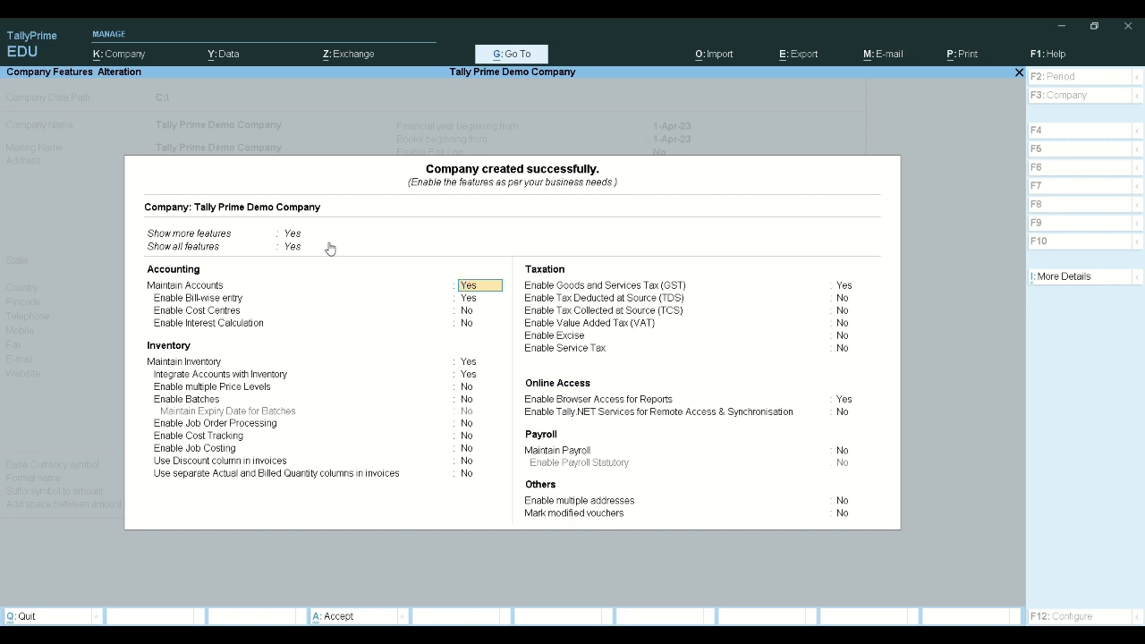
Keep GST enabled and open its GST Details screen
key(Return)
key(Return)
key(Return)
key(Return)
key(Return)
key(Return)
key(Return)
key(Return)
key(Return)
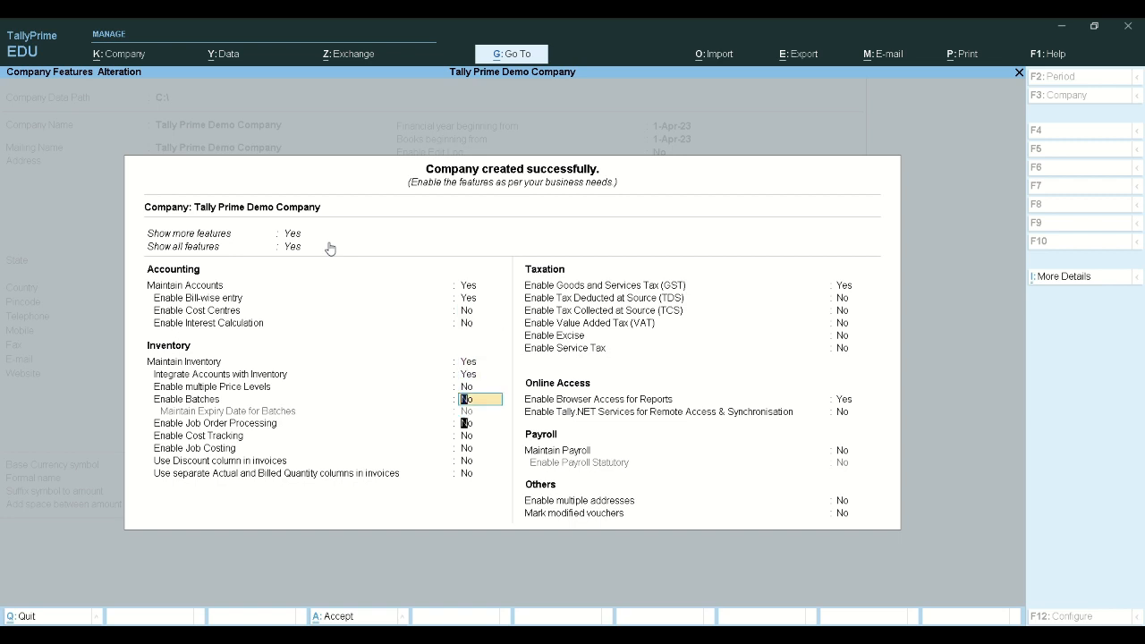
key(Return)
key(Return)
key(Return)
key(Return)
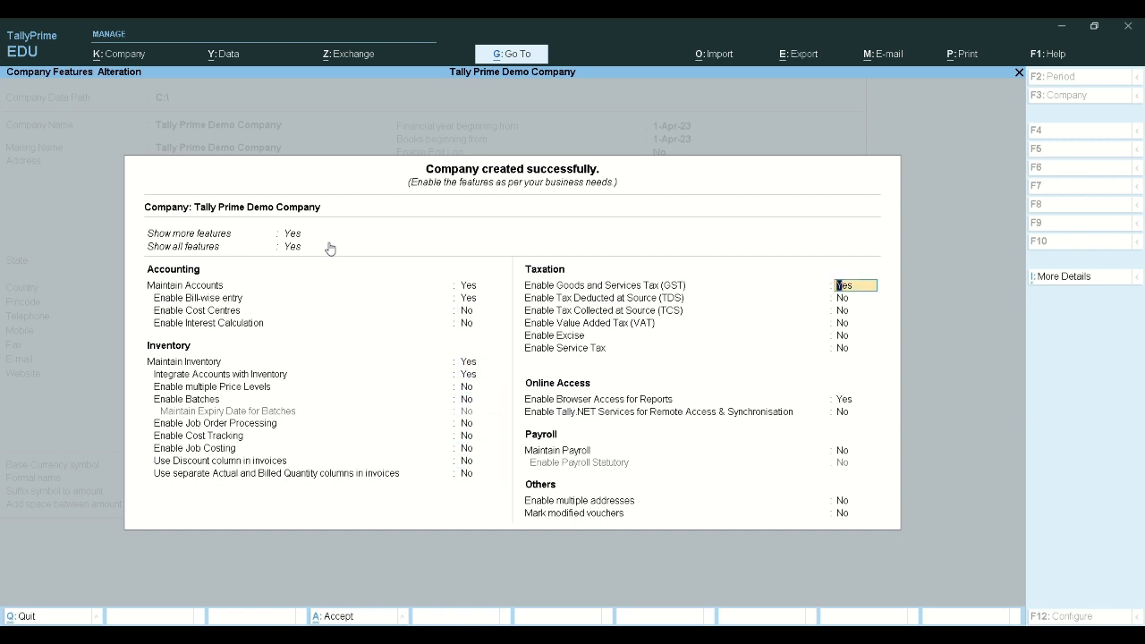
key(Return)
key(Return)
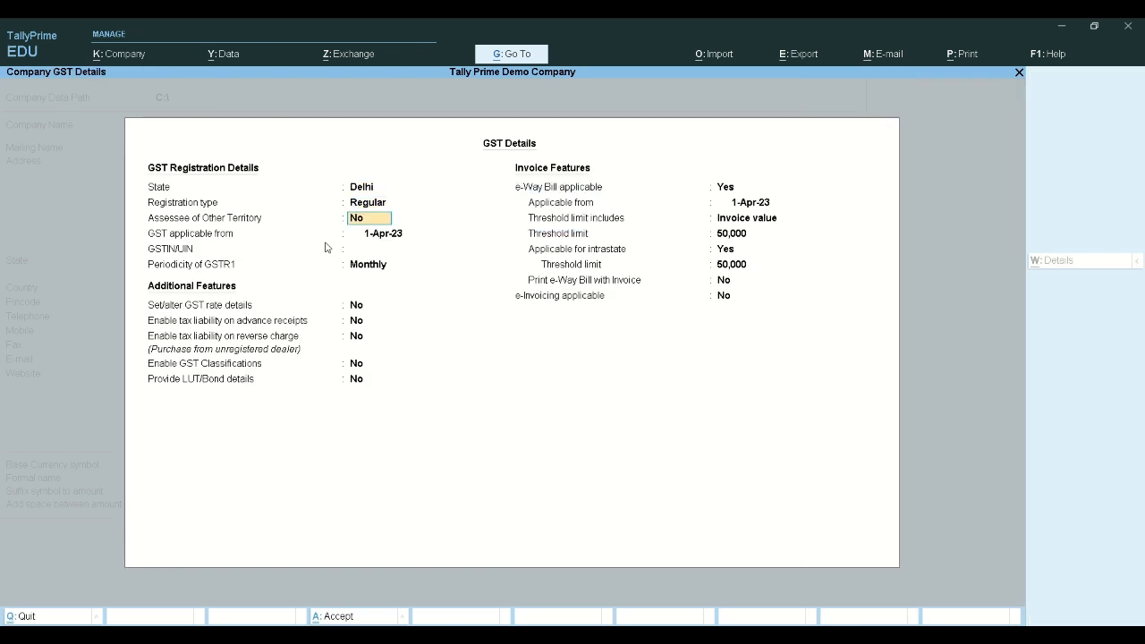
key(Escape)
key(y)
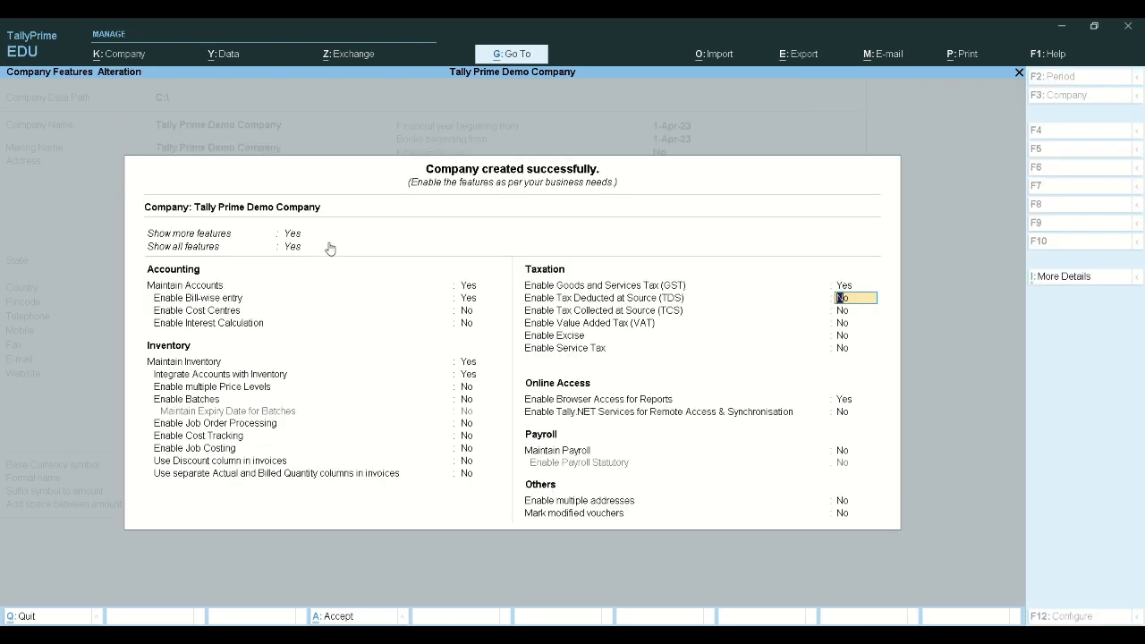
key(Up)
key(Return)
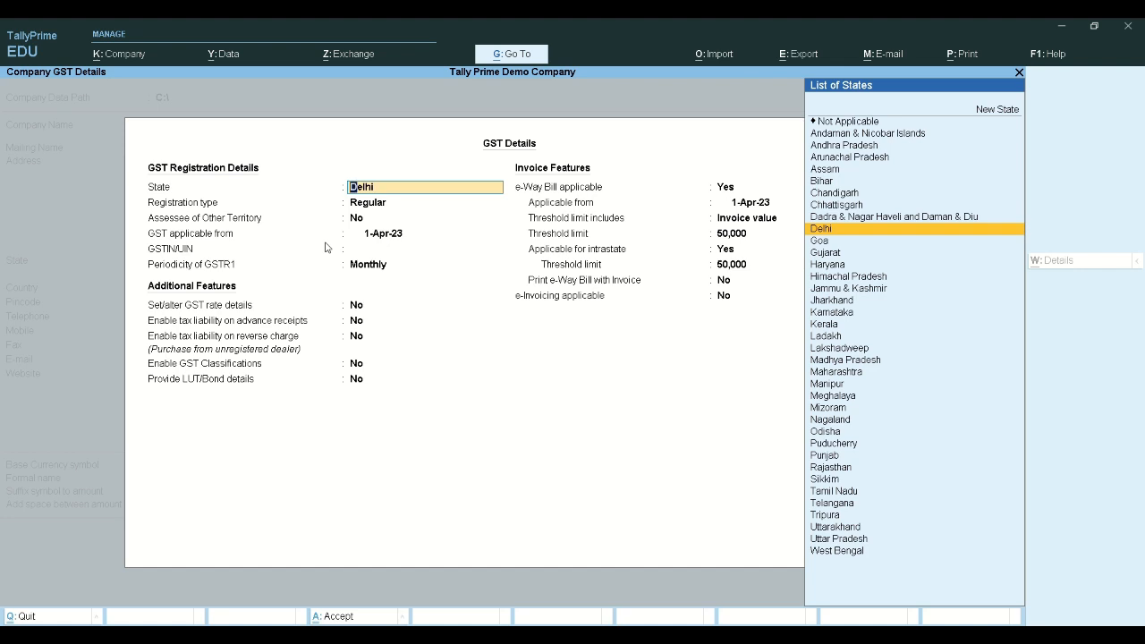
Accept Delhi, Regular, 1-Apr-23 and monthly GSTR-1, and enable GST rate details
key(Return)
key(Return)
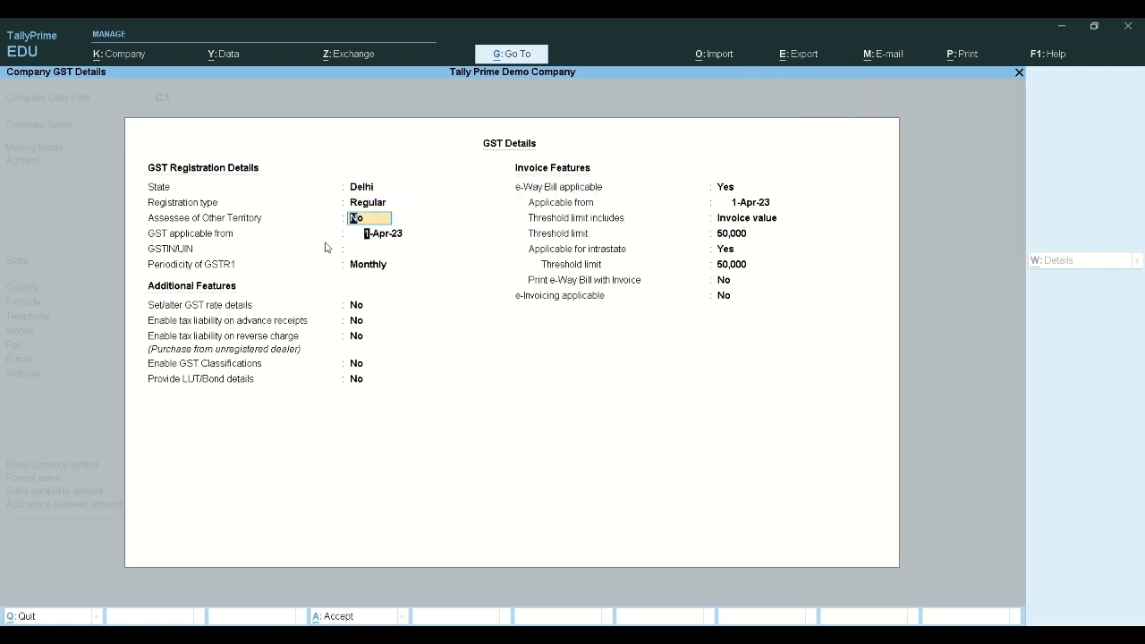
key(Return)
key(Return)
key(Return)
key(Return)
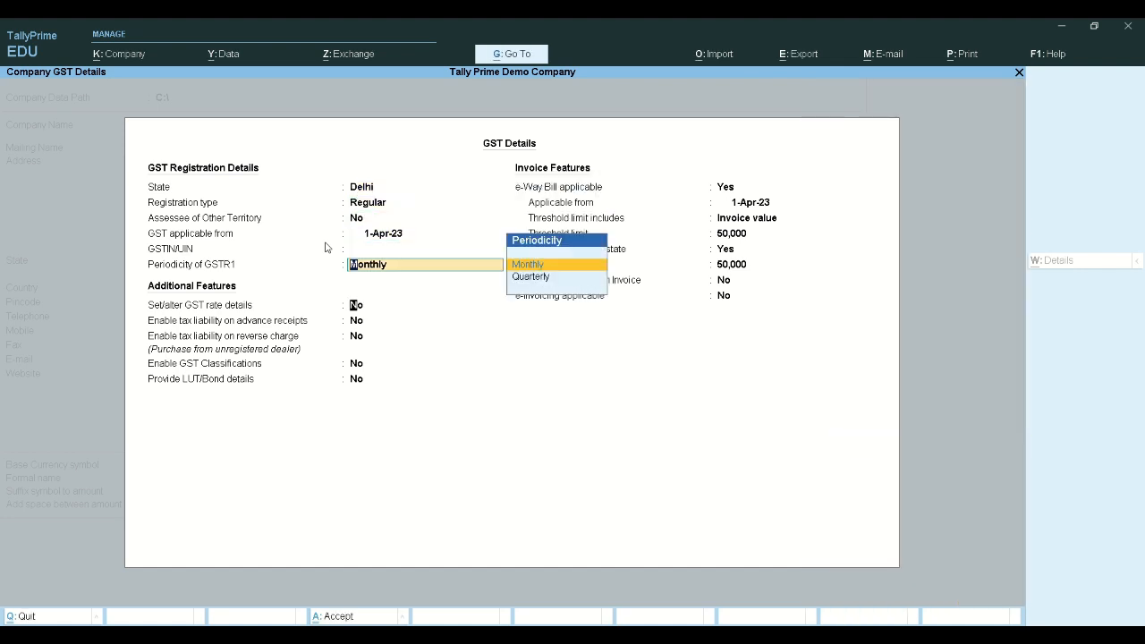
key(Up)
key(Up)
key(Up)
key(Up)
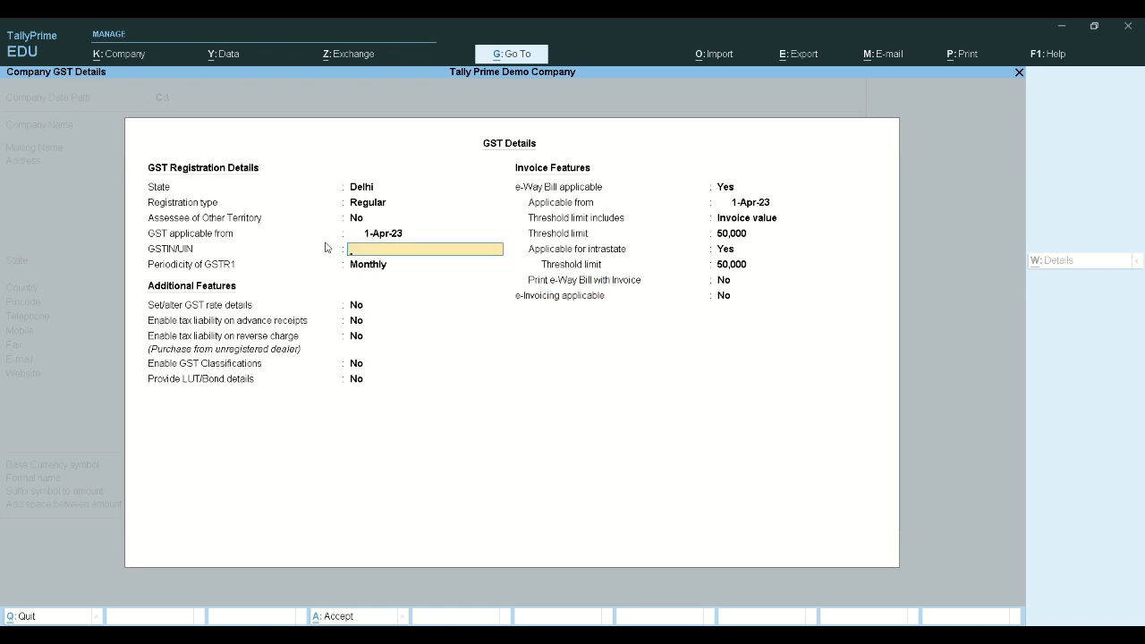
key(Up)
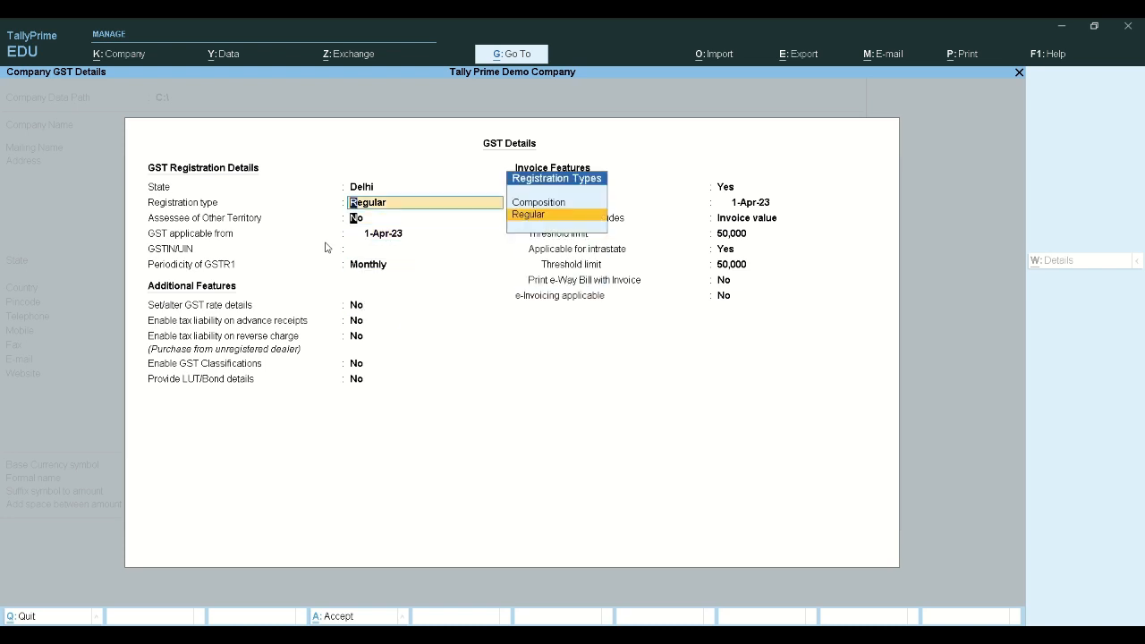
key(Return)
key(Return)
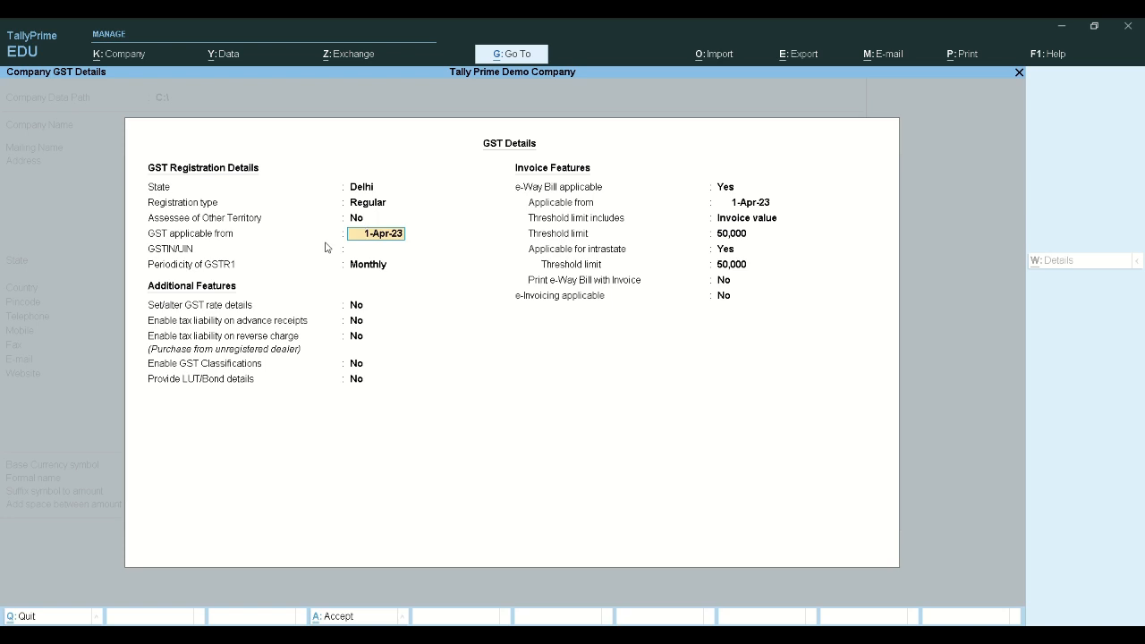
key(Return)
key(Return)
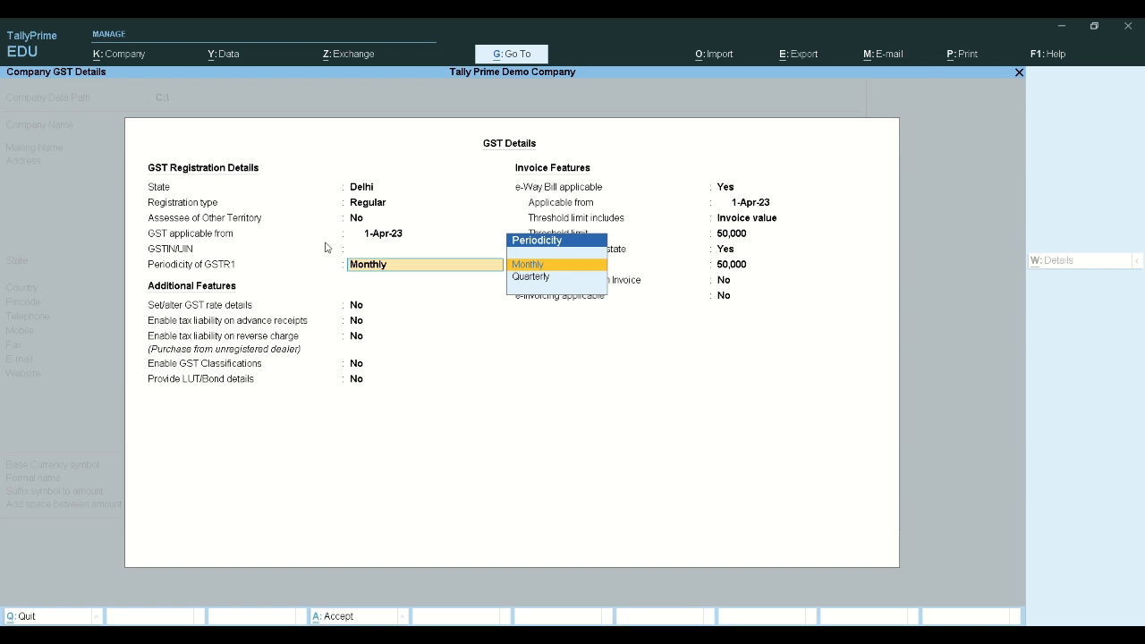
key(Return)
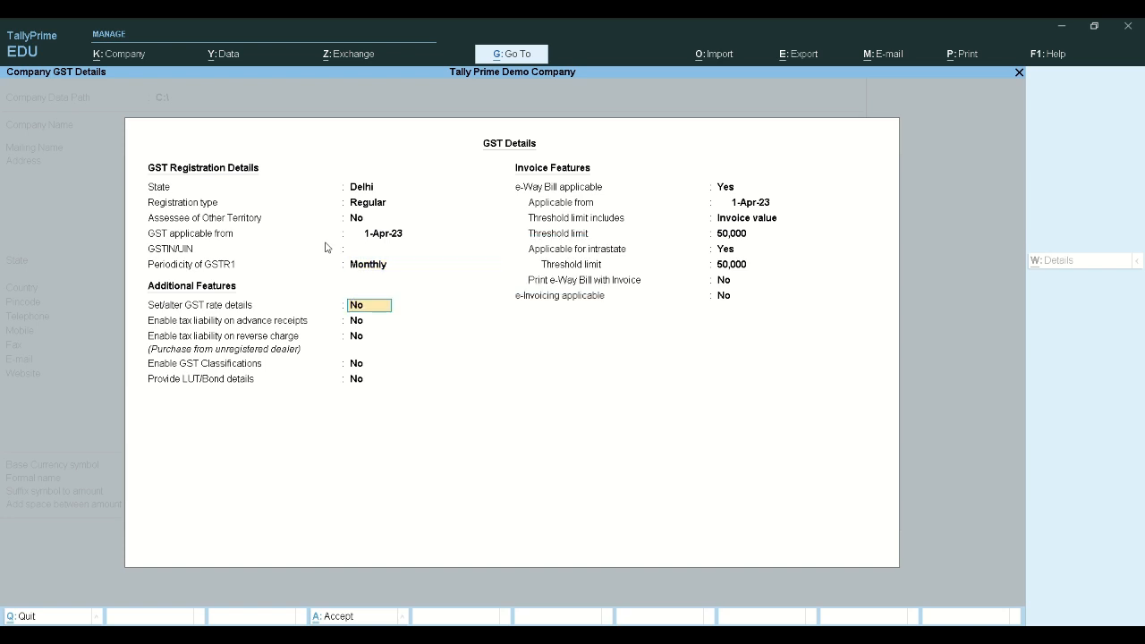
text(y)
key(Return)
key(Return)
key(Return)
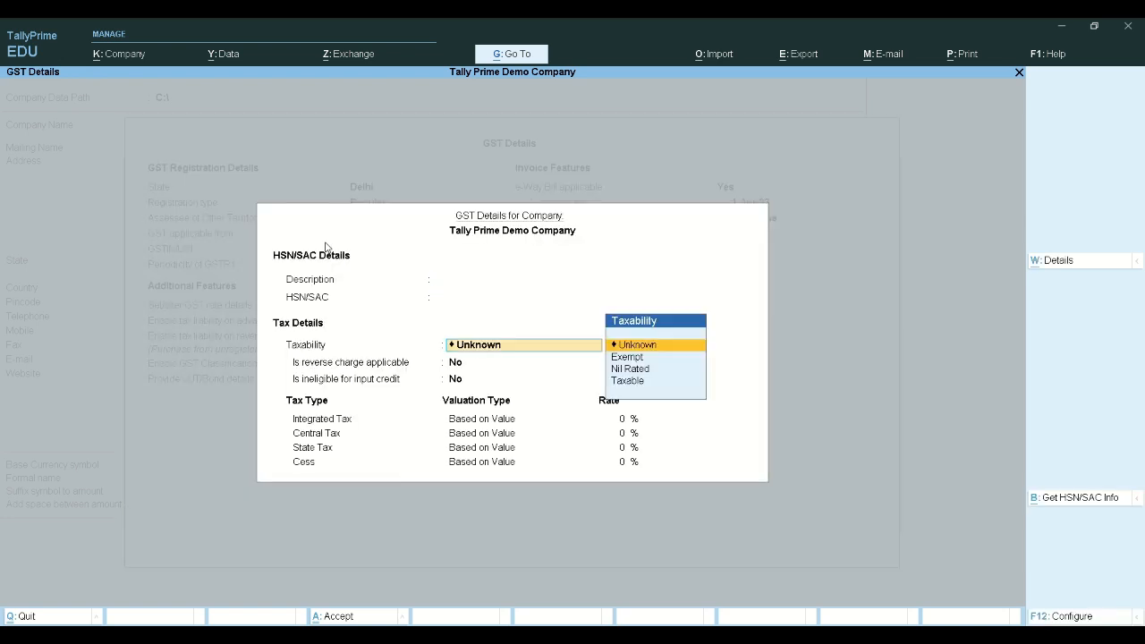
Leave HSN/SAC details unchanged and set 'Set/alter GST rate details' to No
key(ctrl+a)
key(Up)
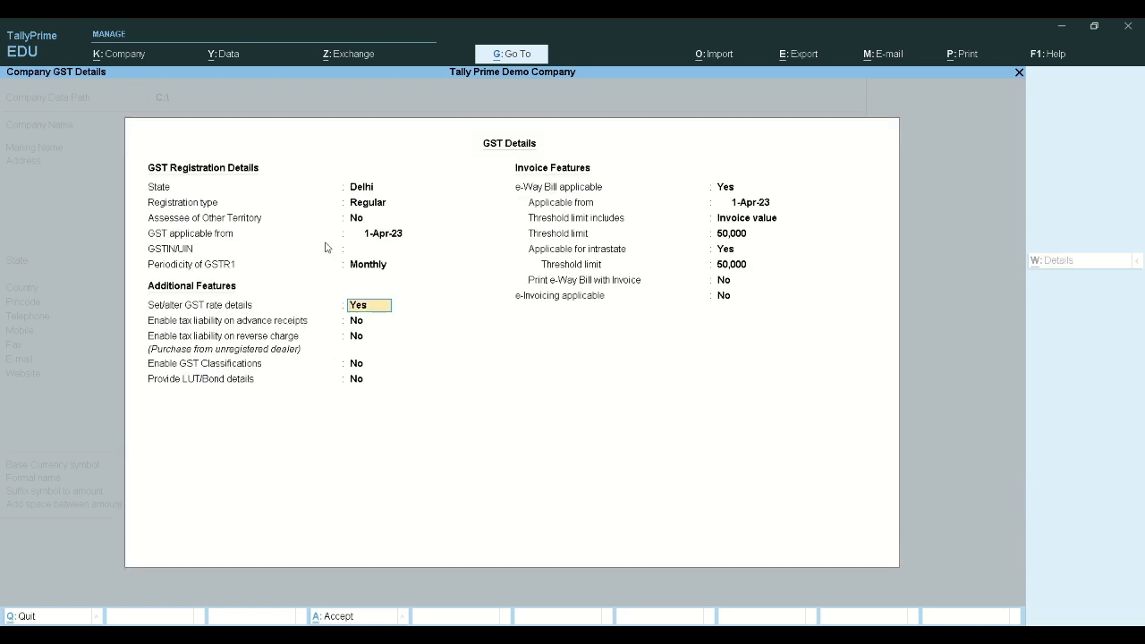
text(n)
key(Return)
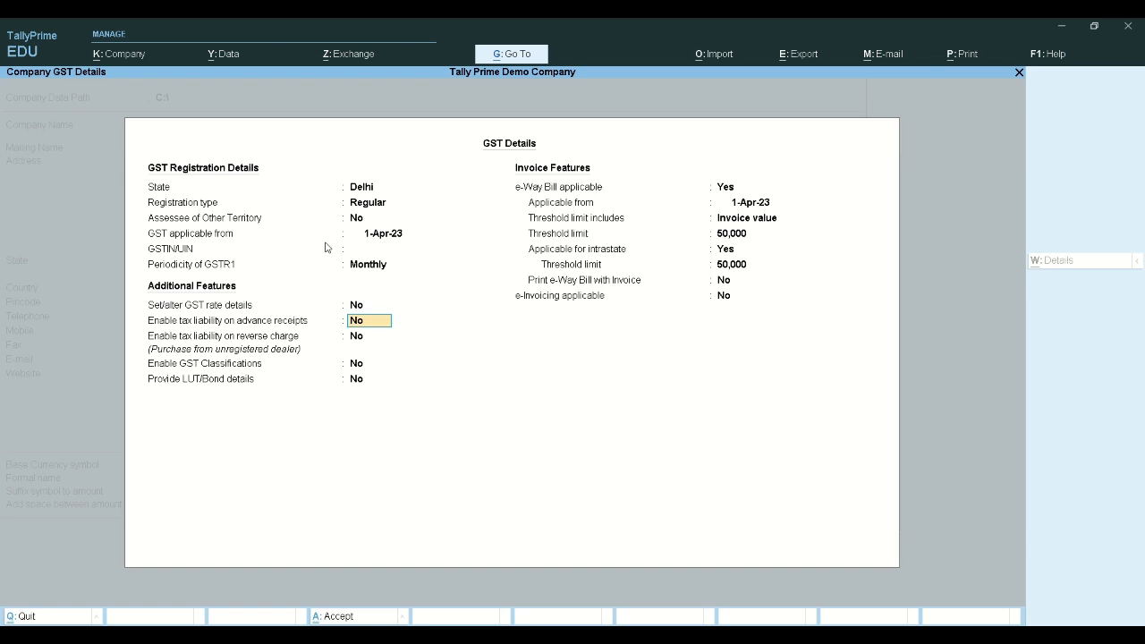
key(Up)
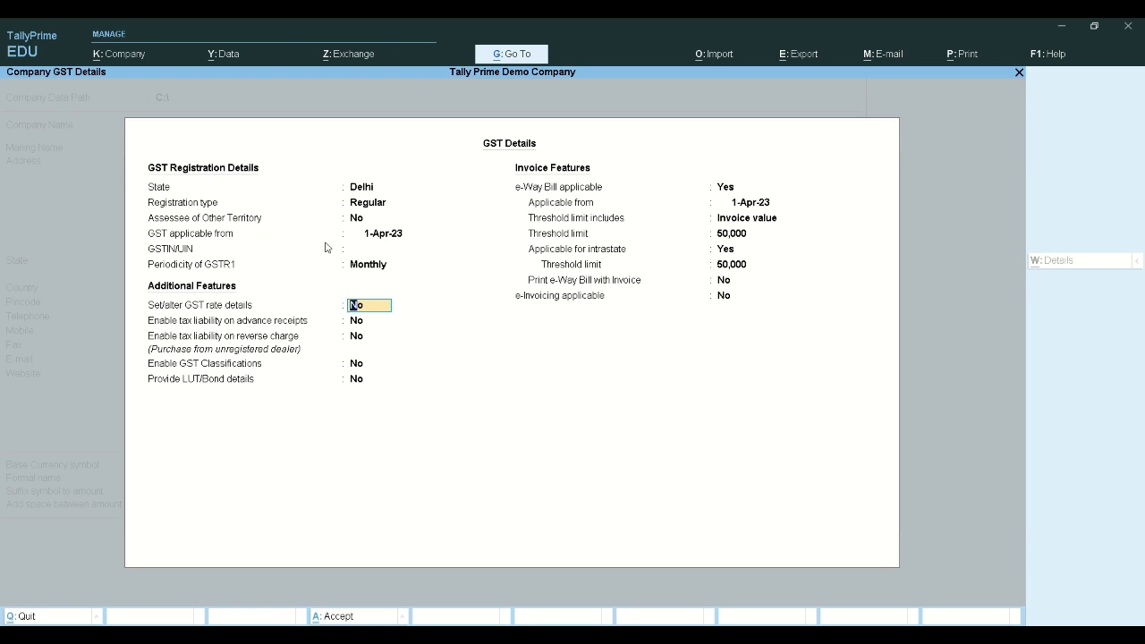
Enable GST Classifications and turn on Provide LUT/Bond details
key(Return)
key(Return)
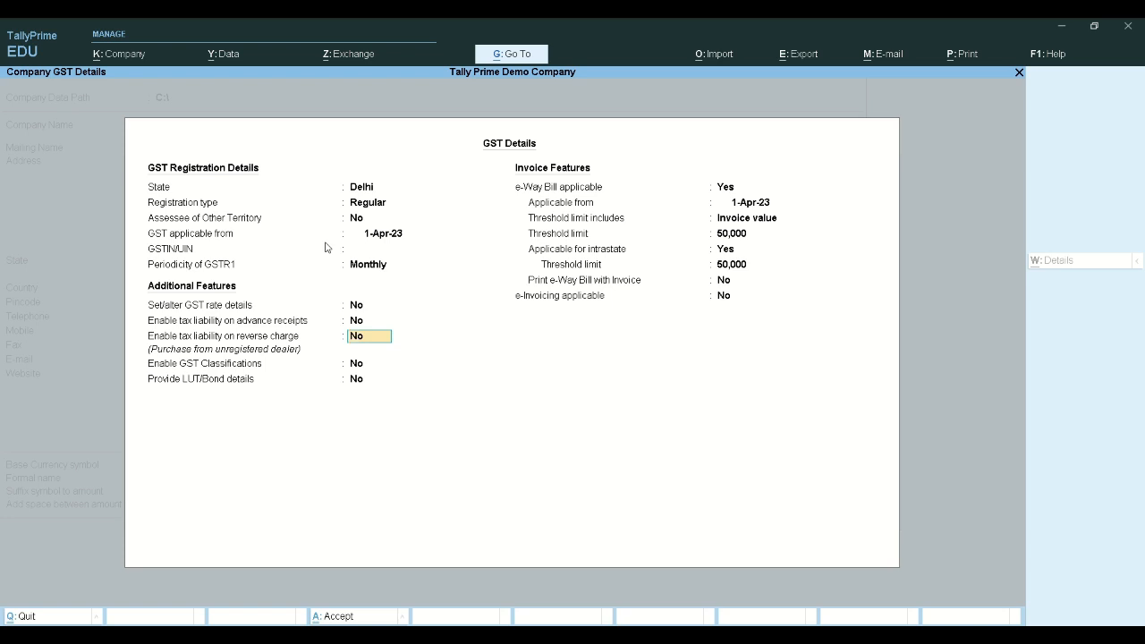
key(Return)
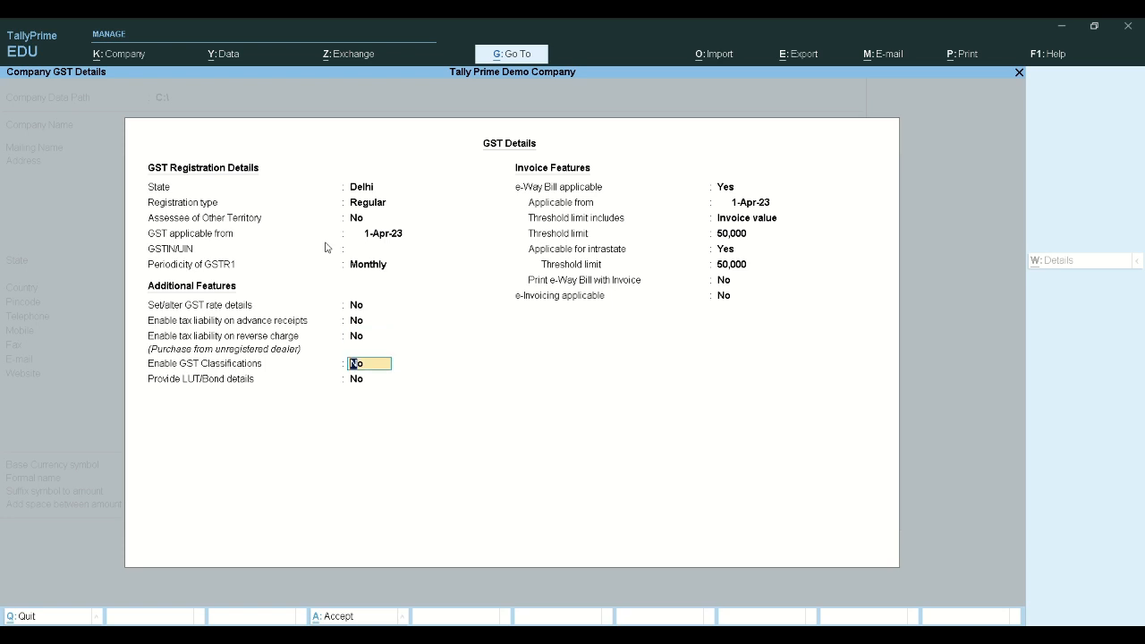
key(y)
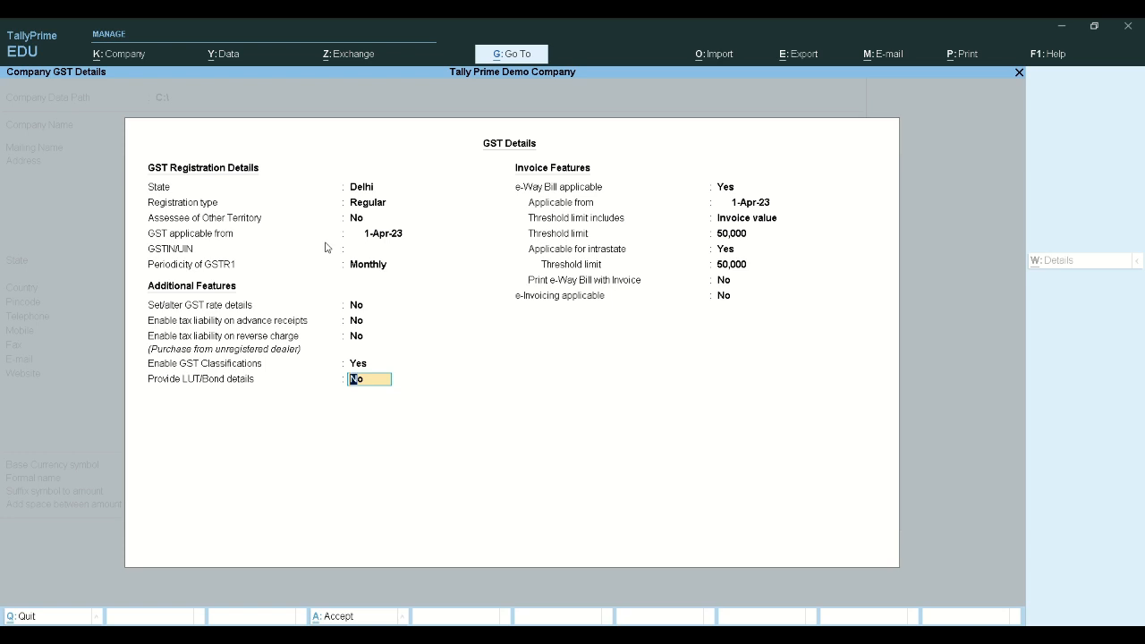
text(y)
key(Return)
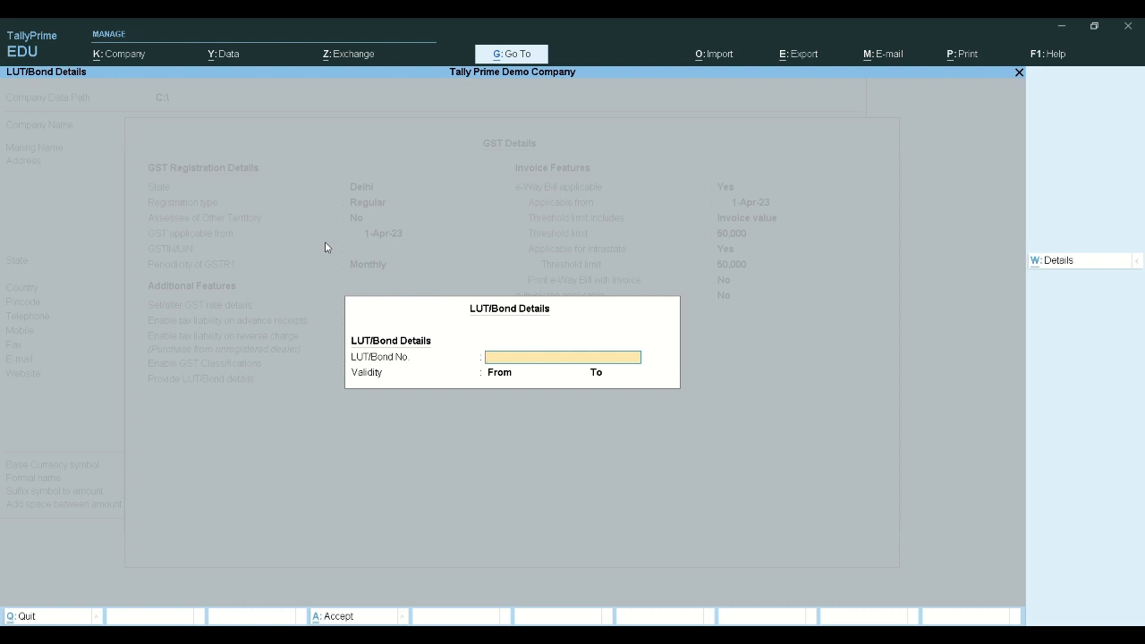
Close the LUT/Bond Details sub-screen without entering any bond or LUT details
key(Escape)
key(BackSpace)
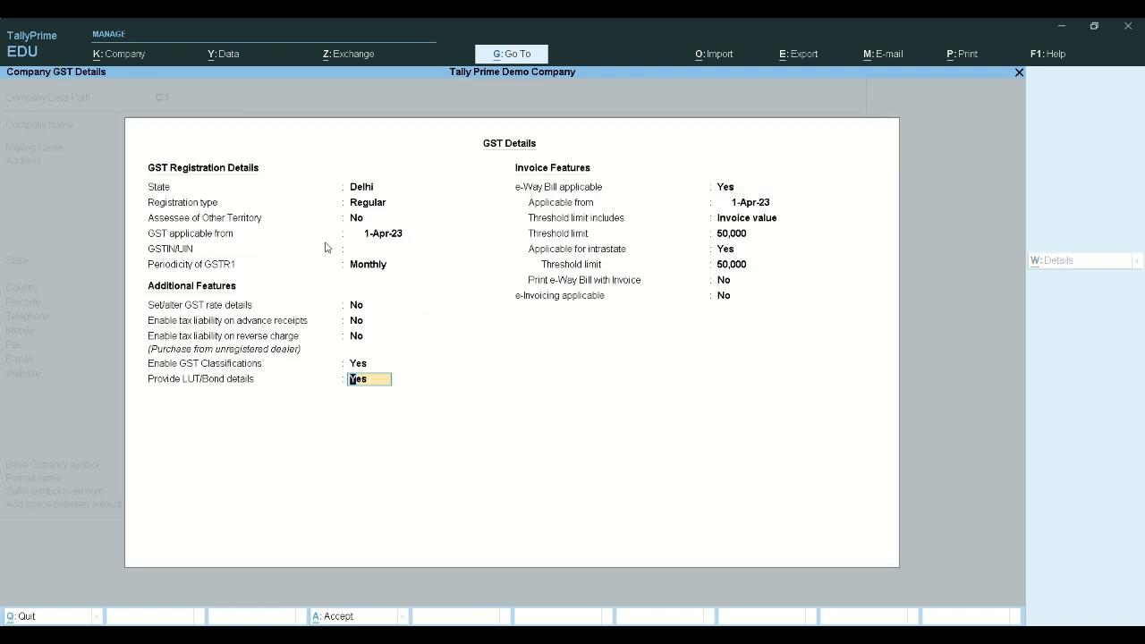
key(Return)
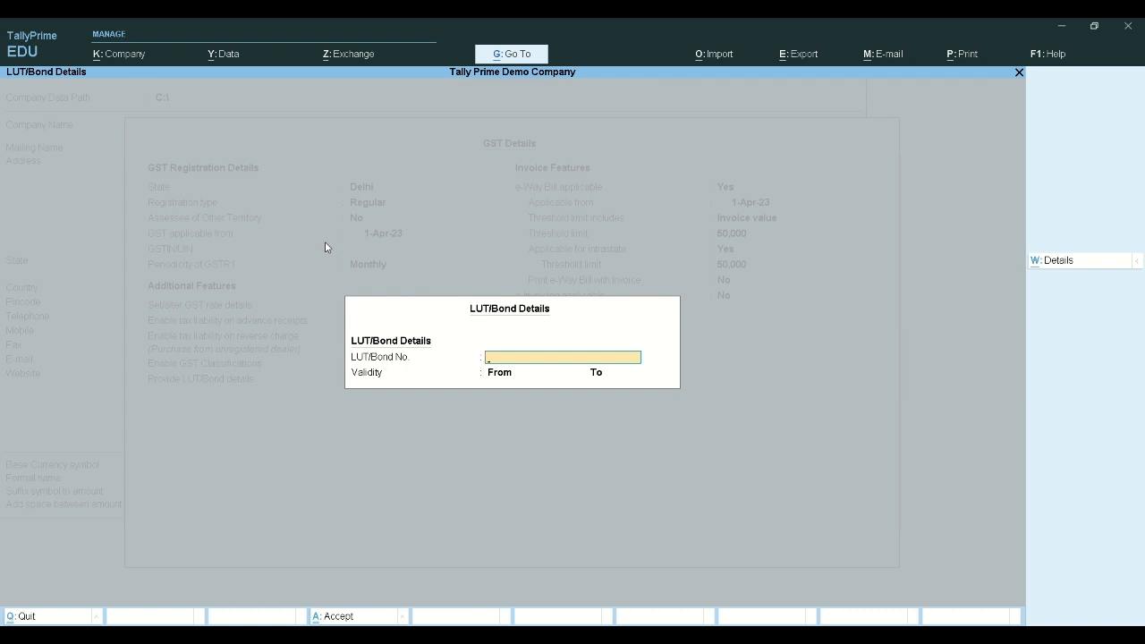
key(Escape)
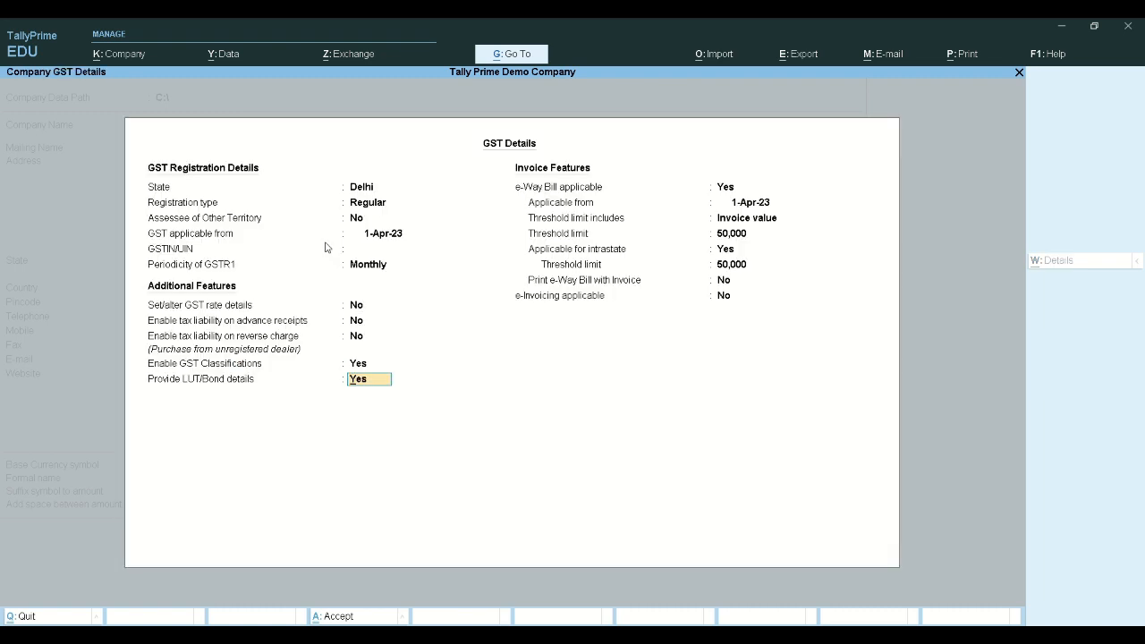
key(Return)
key(Escape)
Set Enable GST Classifications and Provide LUT/Bond details both to No
key(BackSpace)
text(n)
key(Return)
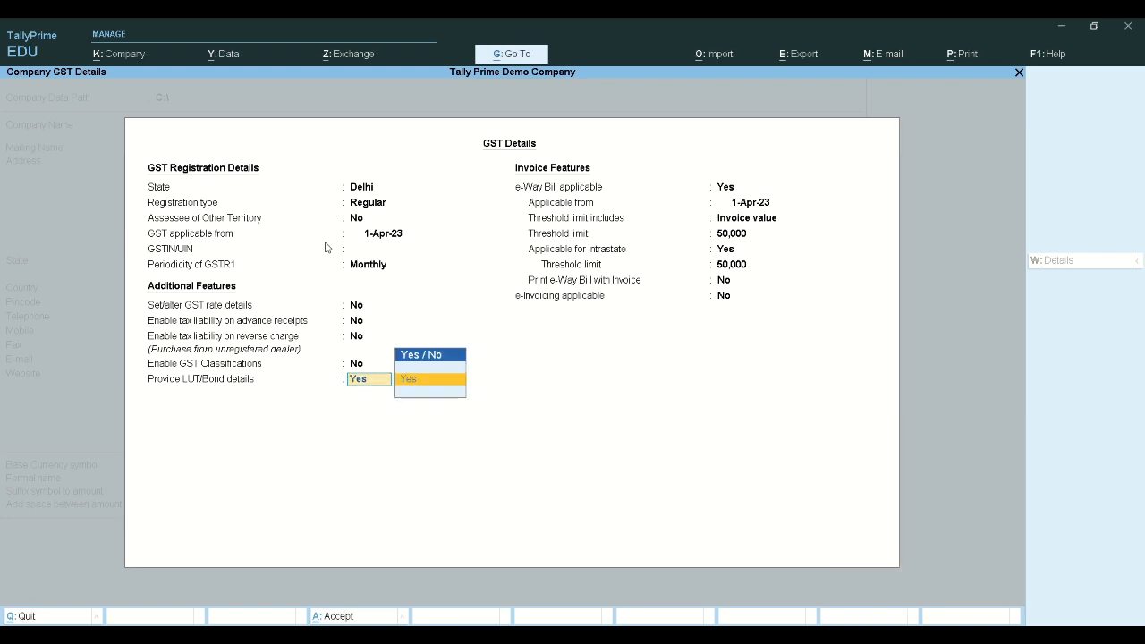
key(BackSpace)
key(BackSpace)
key(BackSpace)
text(n)
key(Return)
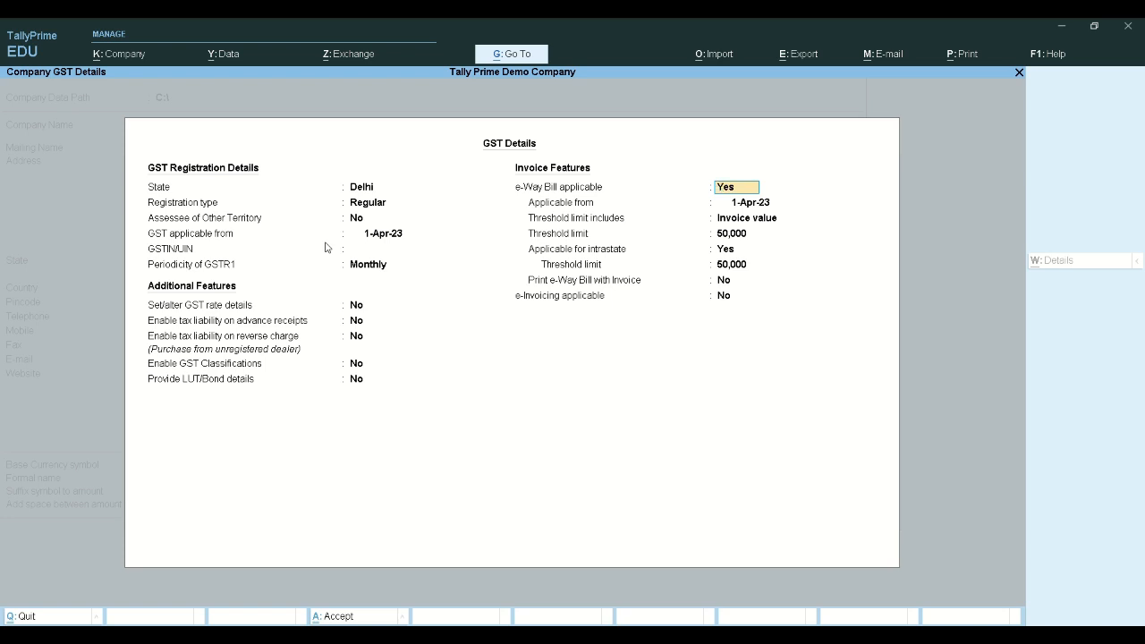
Keep e-Way Bill applicable with the 50,000 threshold and invoice printing off
key(Return)
key(Return)
key(Return)
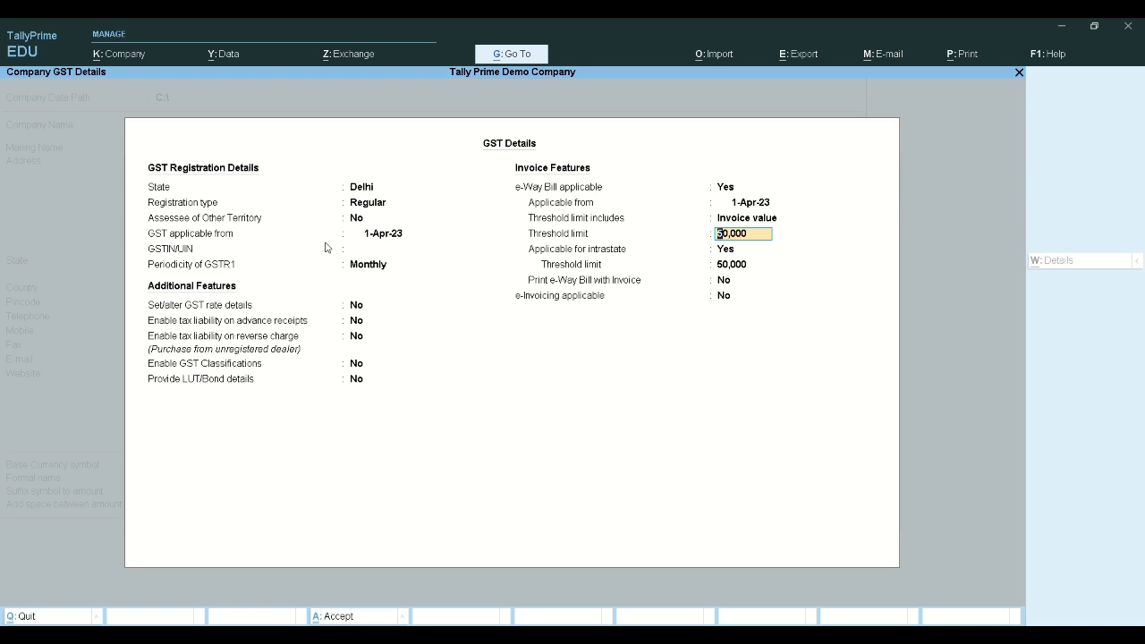
key(Return)
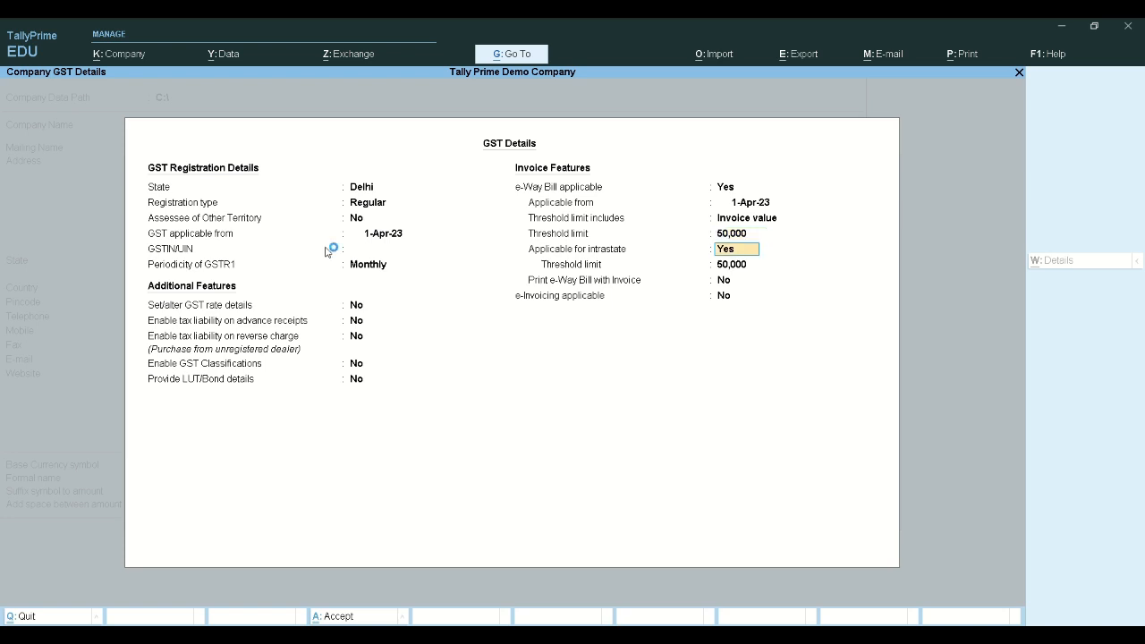
key(Return)
key(Return)
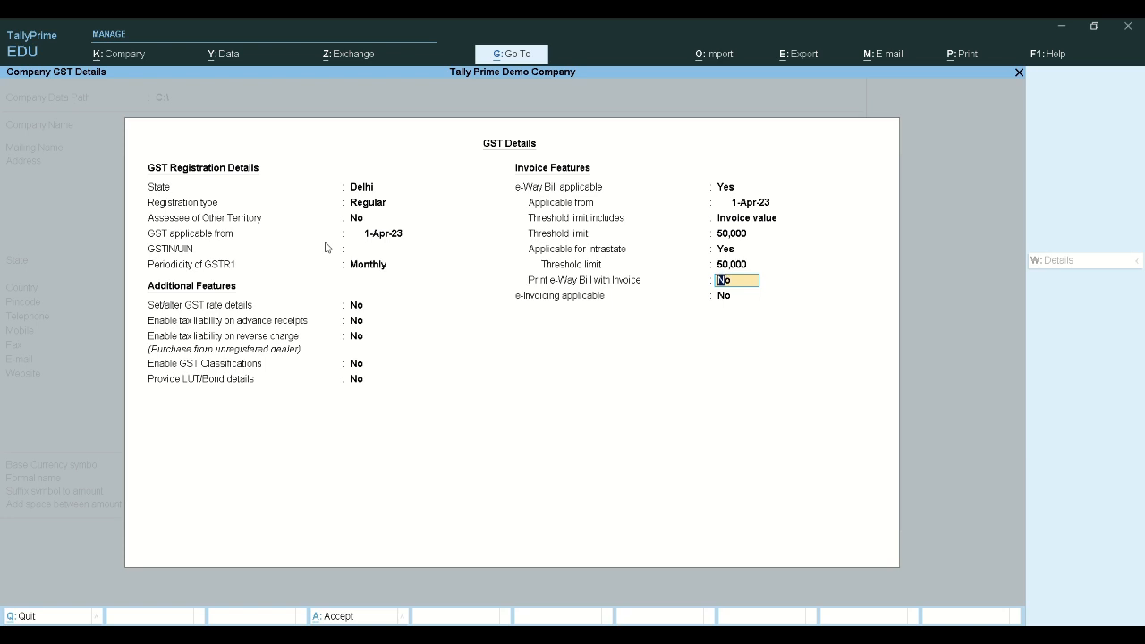
key(Return)
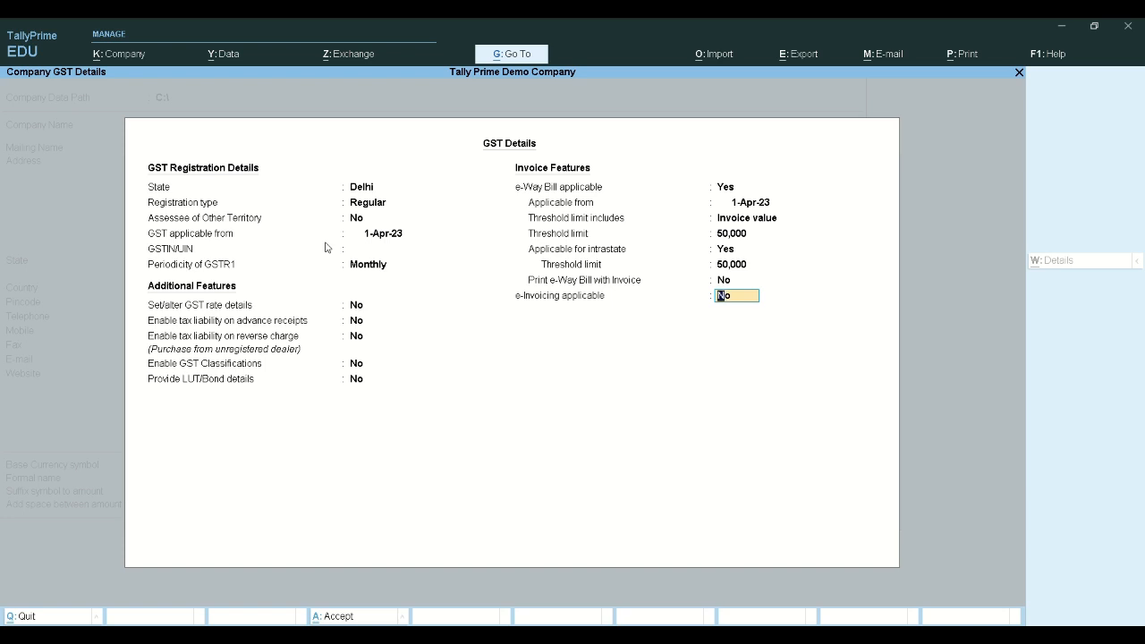
Make e-Invoicing applicable from 1-Apr-23 with default settings, reaching the Accept? prompt
text(y)
key(Return)
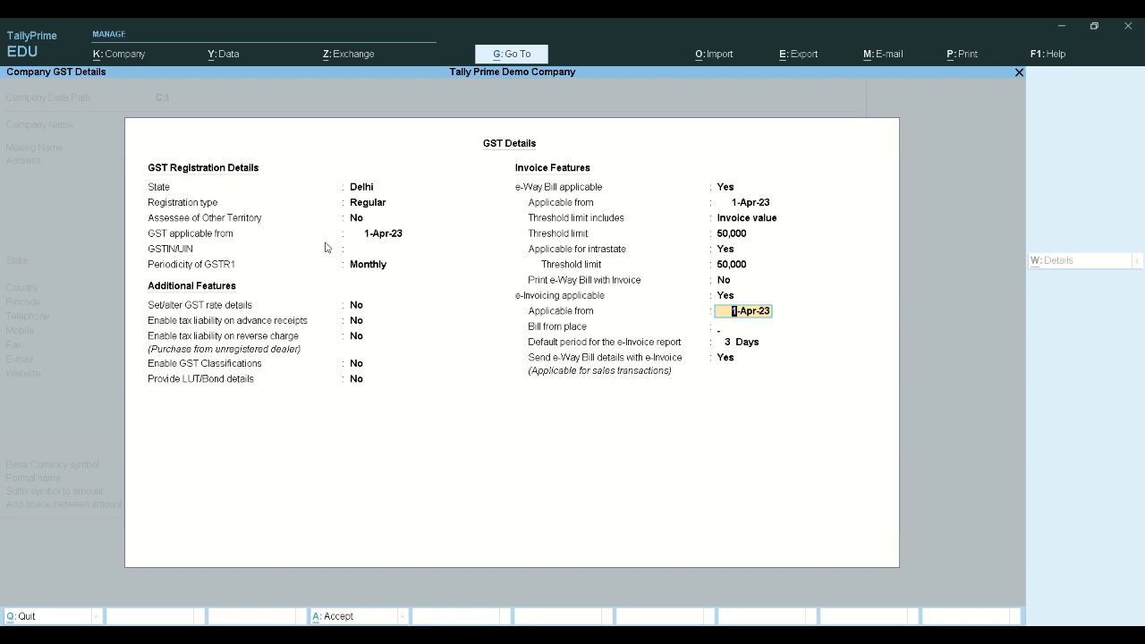
key(Return)
key(Return)
key(Return)
key(Return)
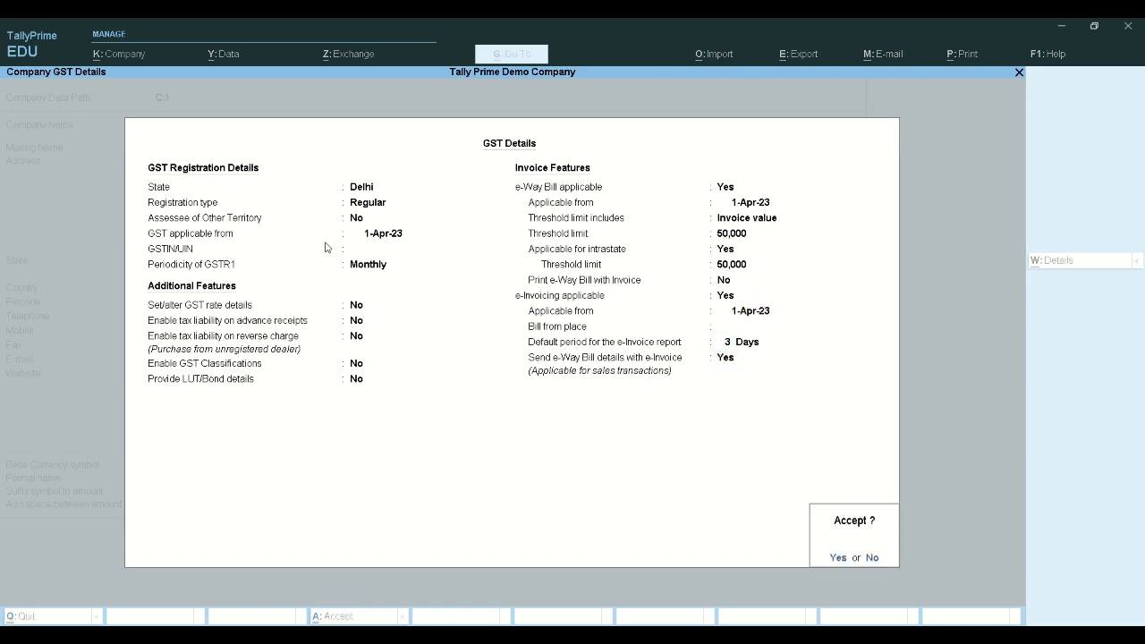
key(Return)
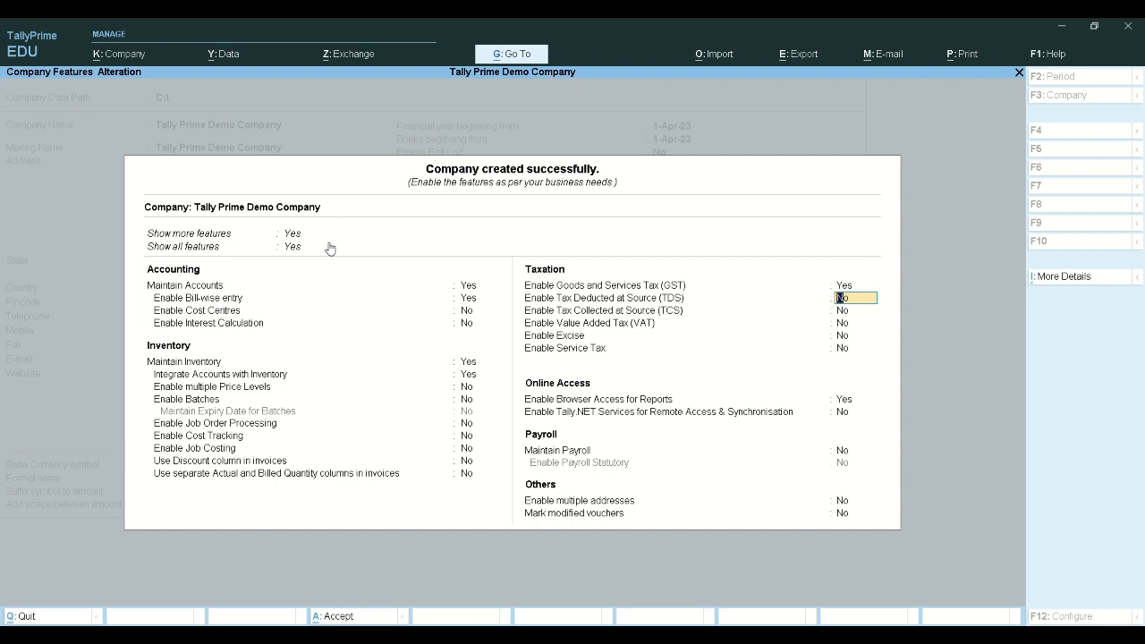
Accept the GST details, save the company features, and bring up the K: Company menu
key(Return)
key(Return)
key(Return)
key(Return)
key(Return)
key(Return)
key(Return)
key(Return)
key(Return)
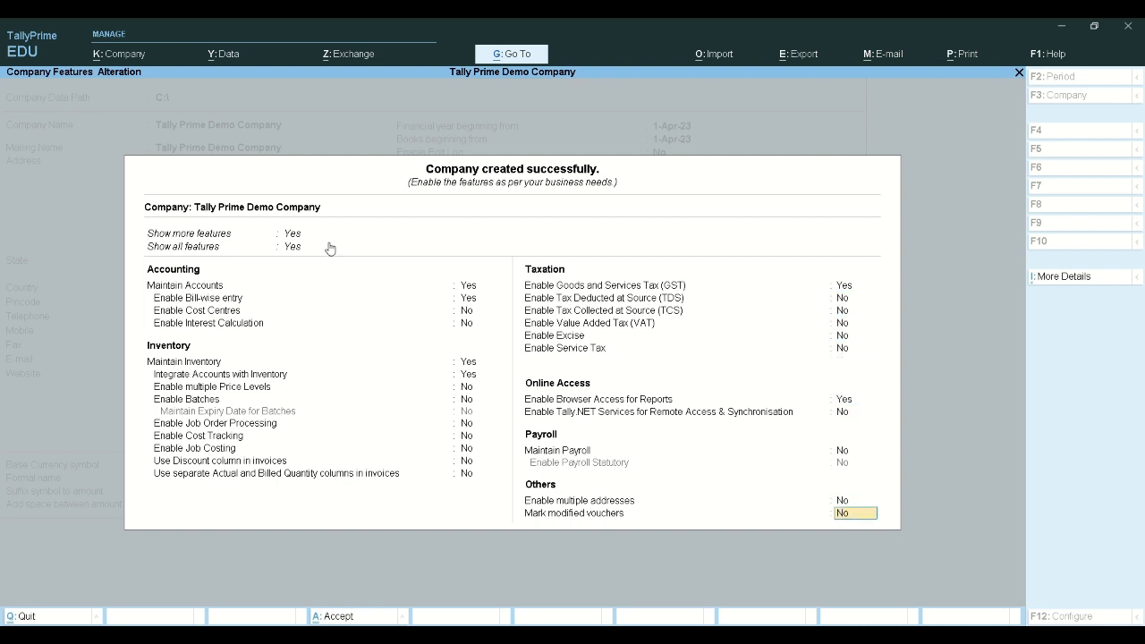
key(Return)
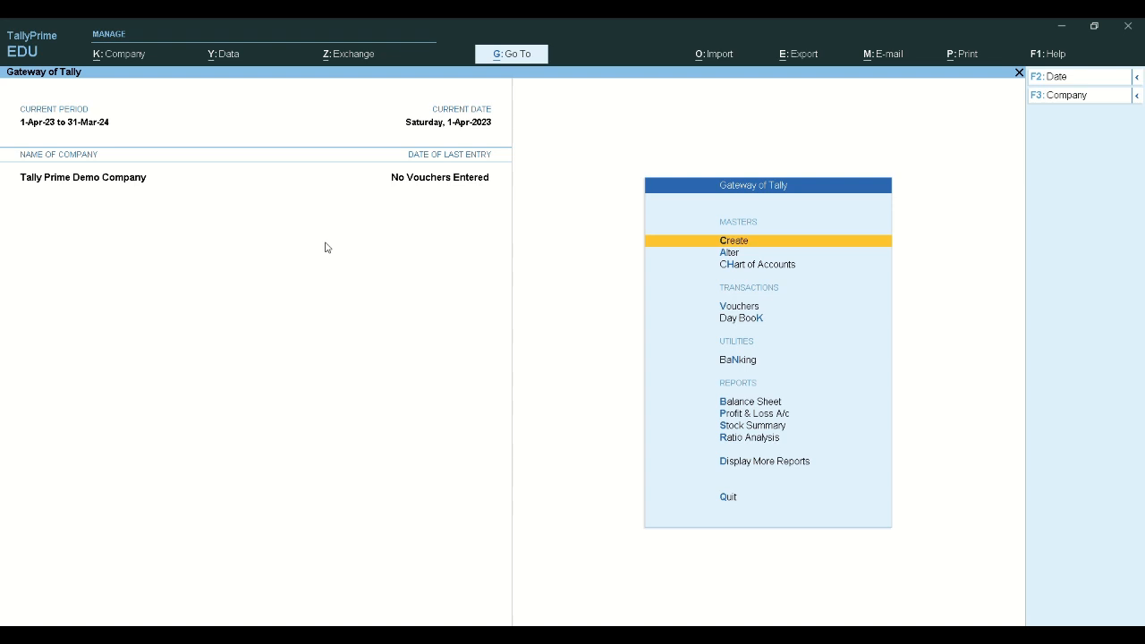
click(103, 56)
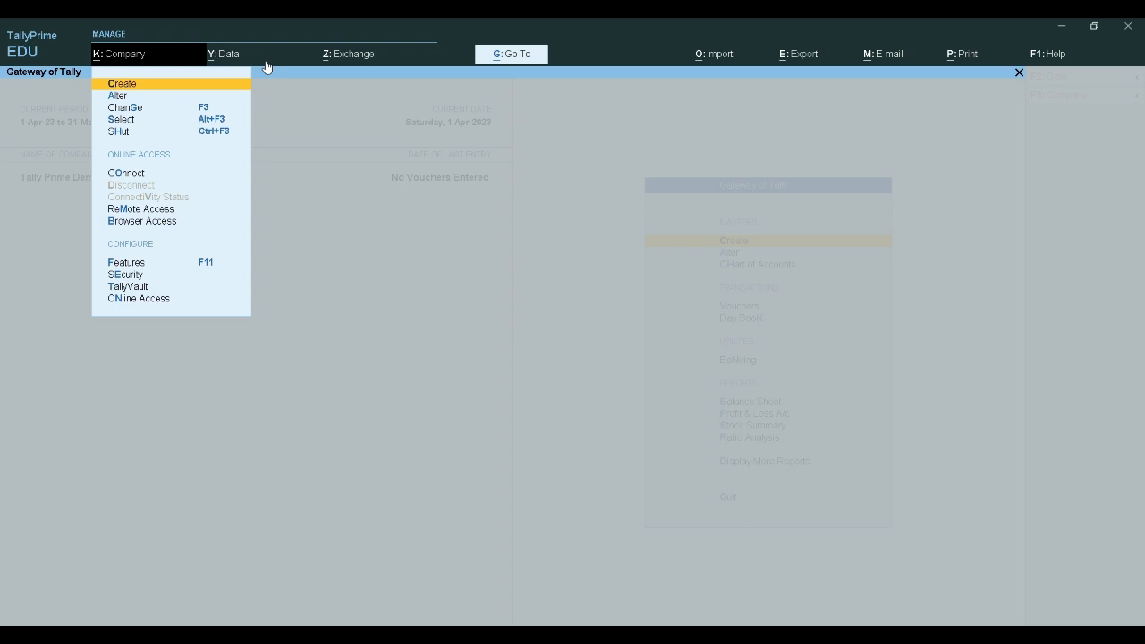
Choose Alter from the K: Company menu to edit Tally Prime Demo Company's details
key(Escape)
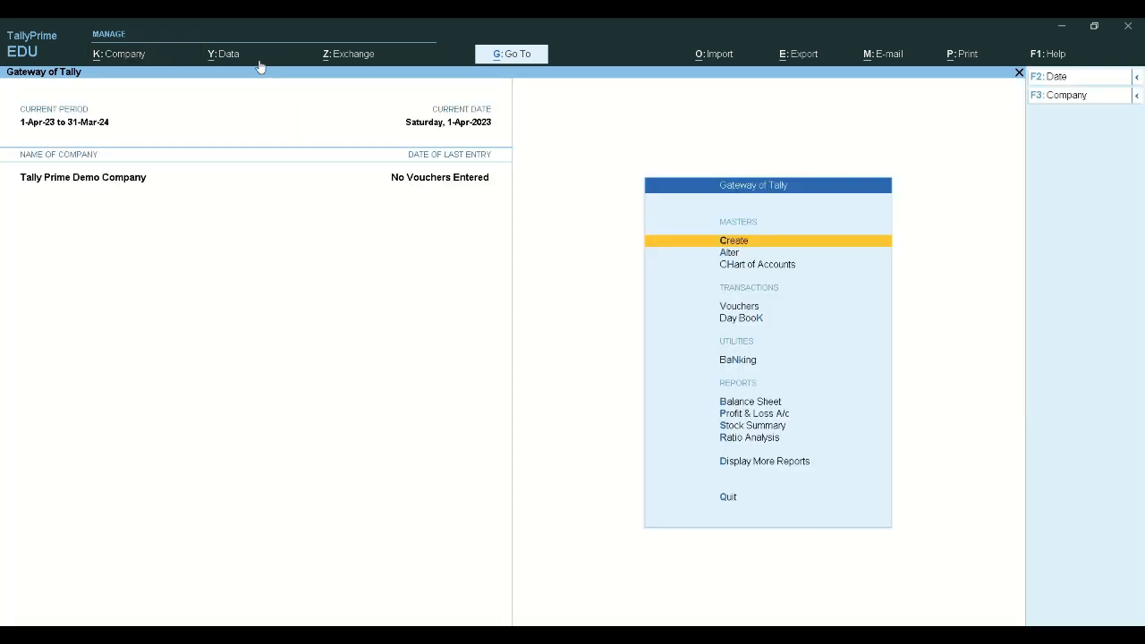
click(143, 59)
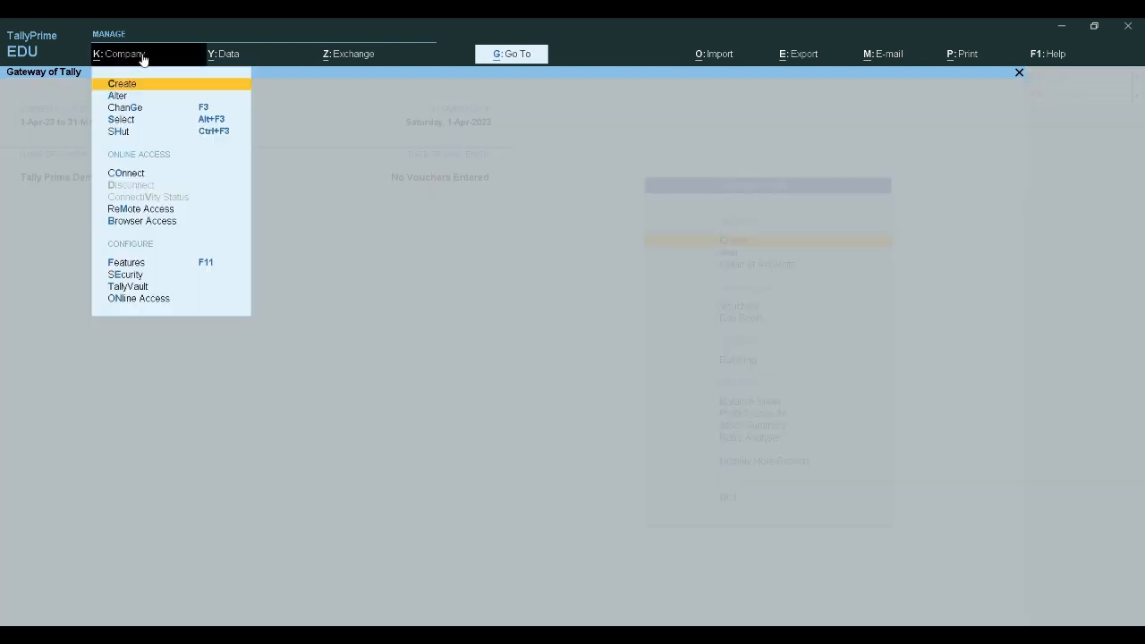
key(Down)
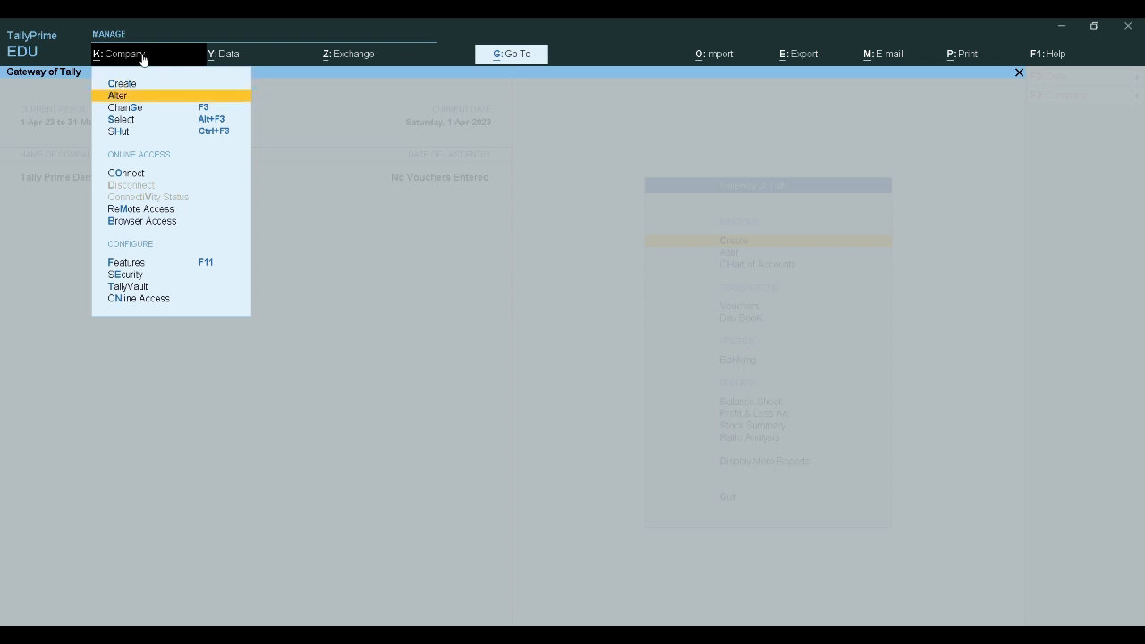
key(Down)
key(Down)
key(Down)
key(Down)
key(Down)
key(Down)
key(Down)
key(Down)
key(Down)
key(Down)
key(Down)
key(Down)
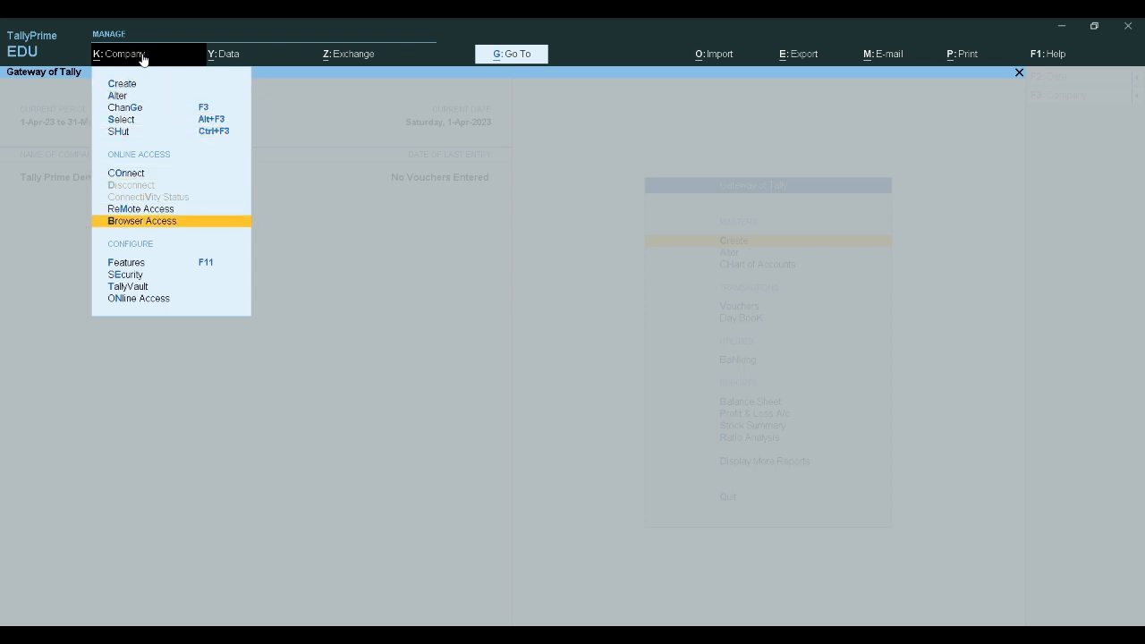
key(Down)
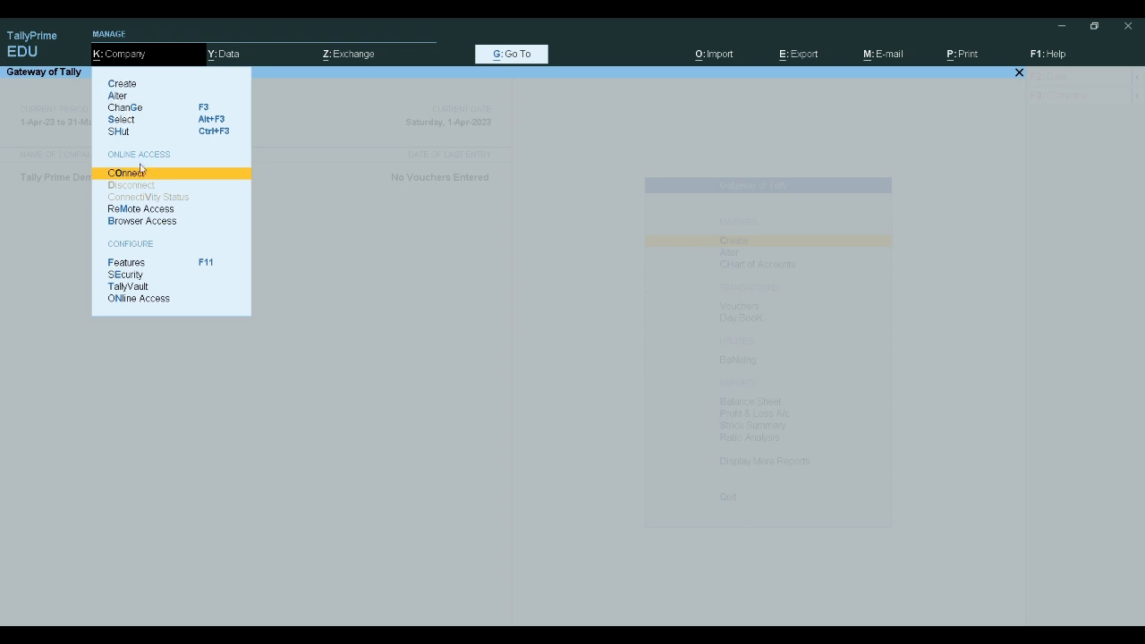
key(a)
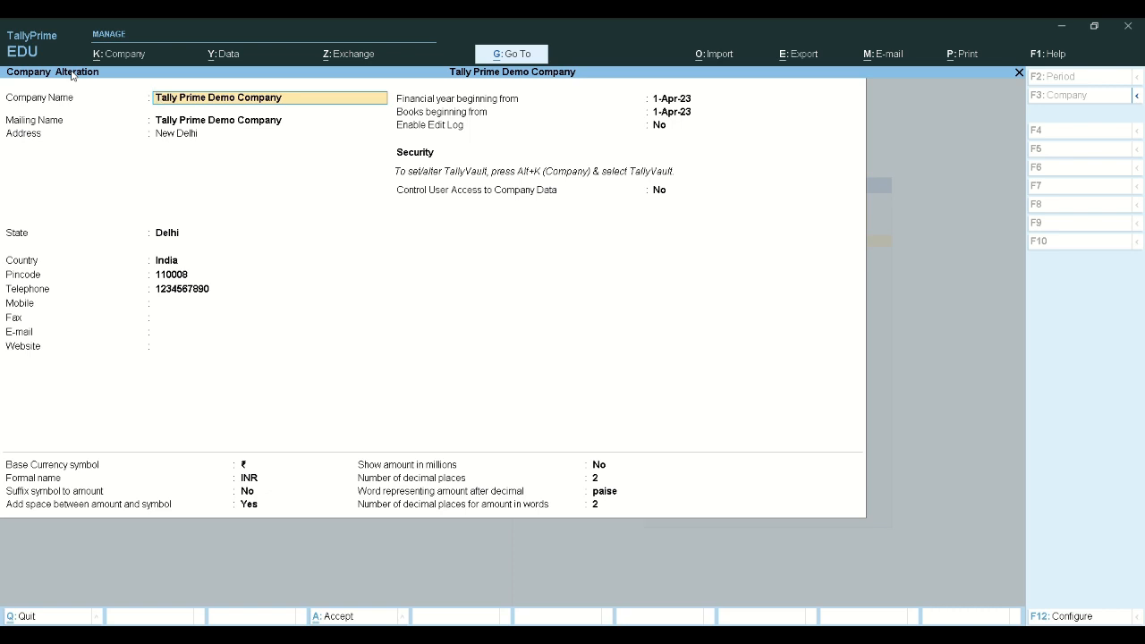
Review Tally Prime Demo Company's name, address and contact fields, then exit unchanged
key(Return)
key(Return)
key(Return)
key(Return)
key(Return)
key(Return)
key(Return)
key(Return)
key(Return)
key(Return)
key(Return)
key(Return)
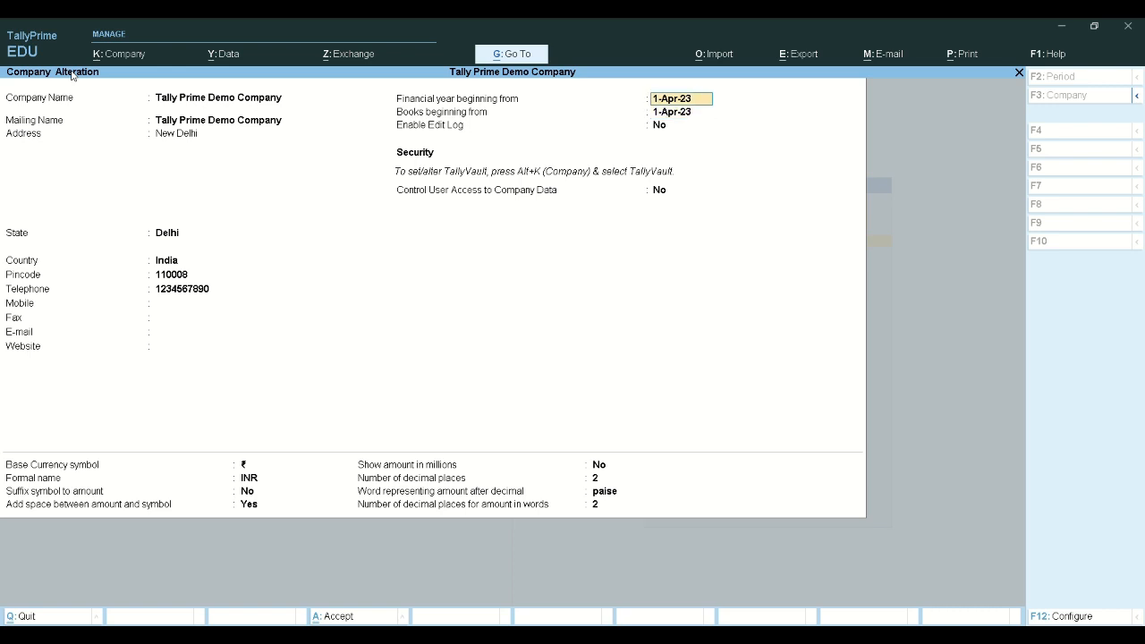
key(Up)
key(Up)
key(Down)
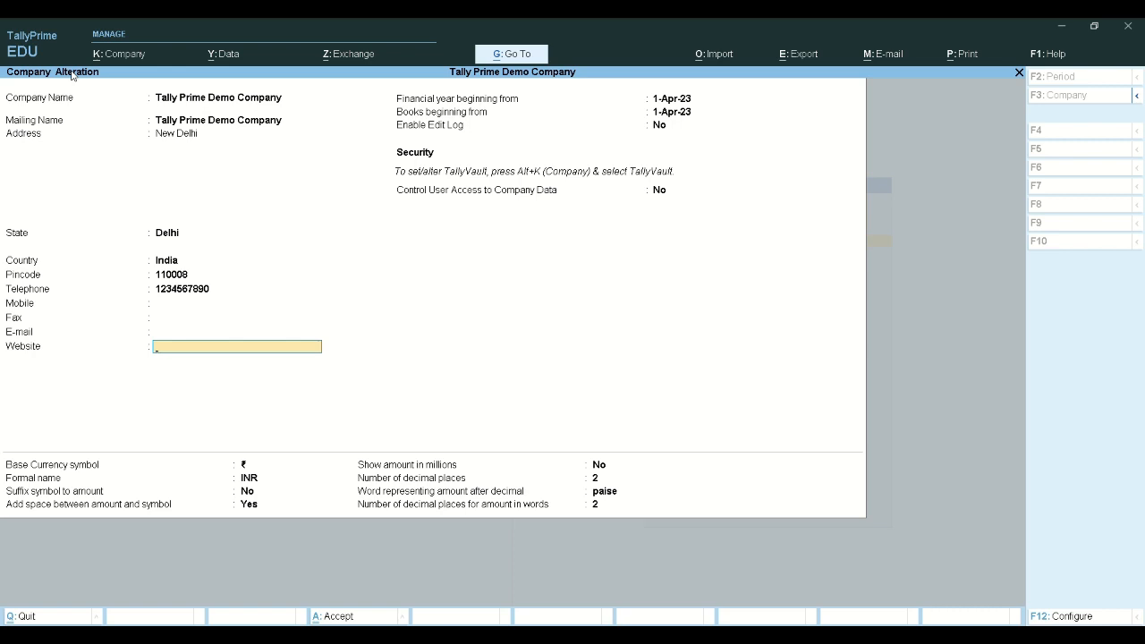
key(Escape)
key(Escape)
key(Escape)
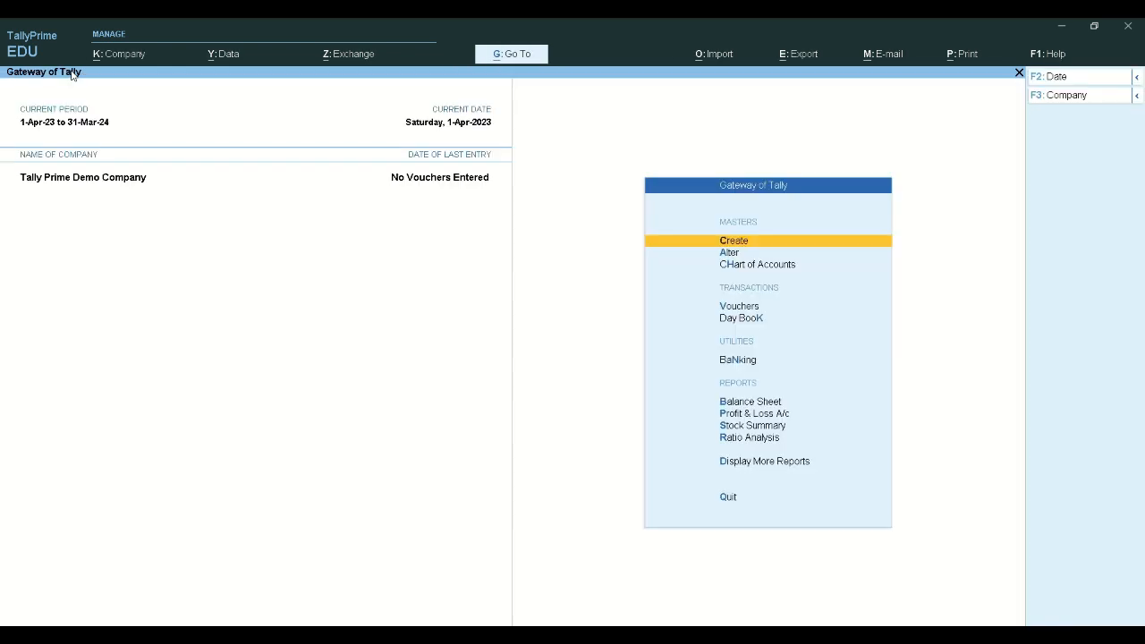